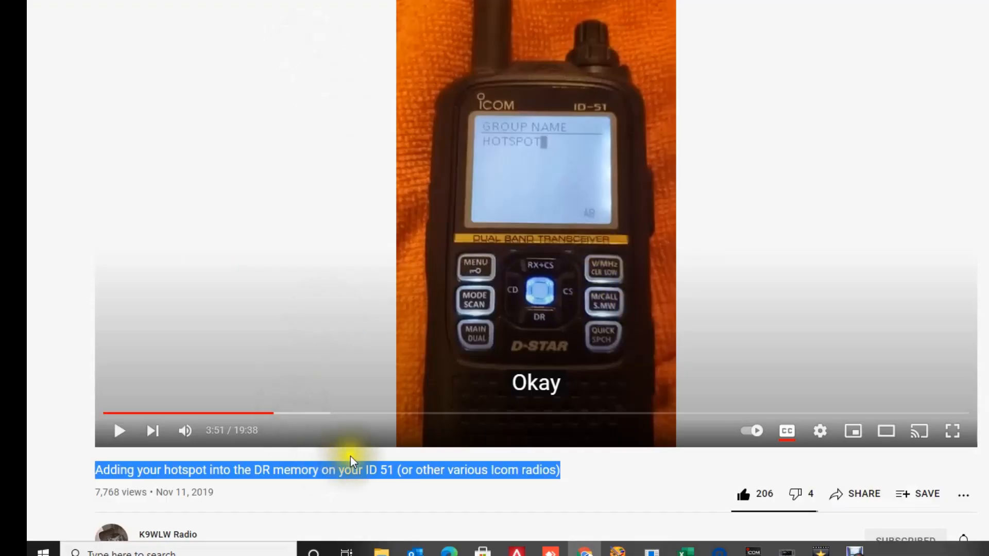
click(317, 477)
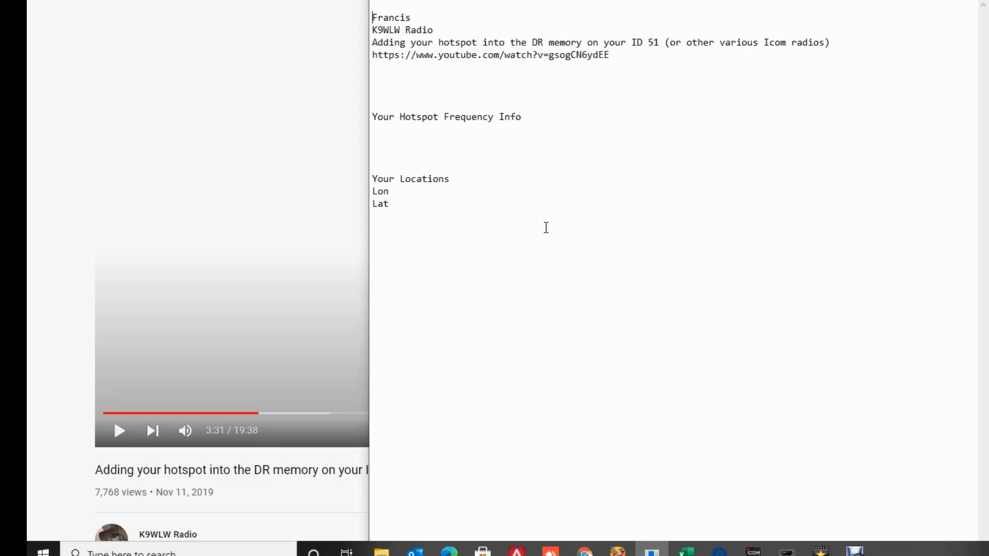
click(530, 223)
click(506, 218)
click(448, 218)
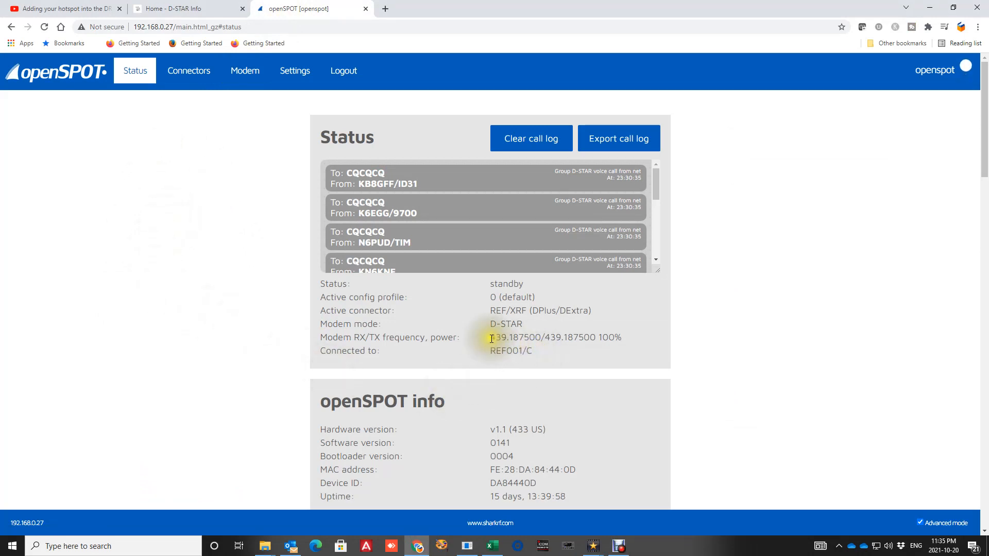
Check the hotspot's modem RX/TX frequency and power on the openSPOT status page
drag(489, 339, 629, 336)
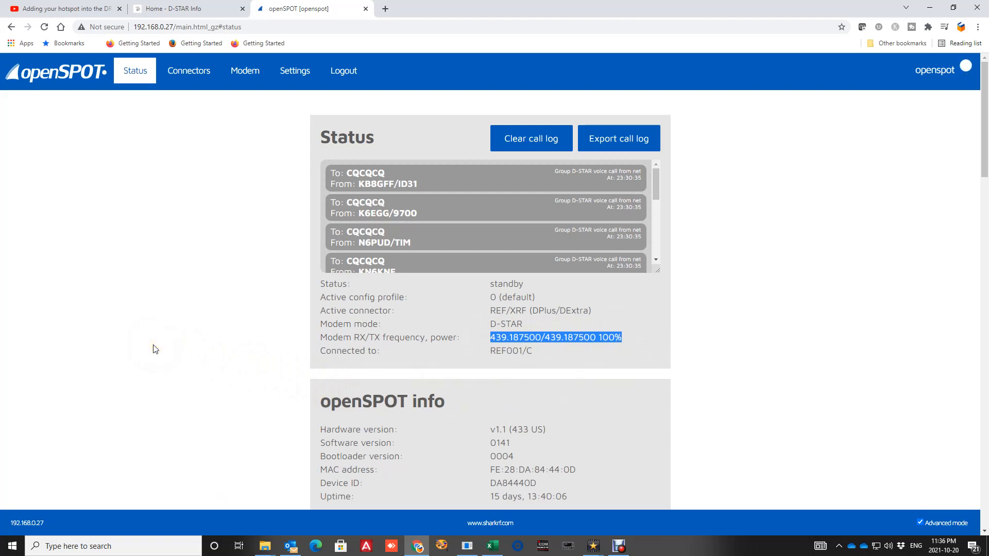
click(208, 314)
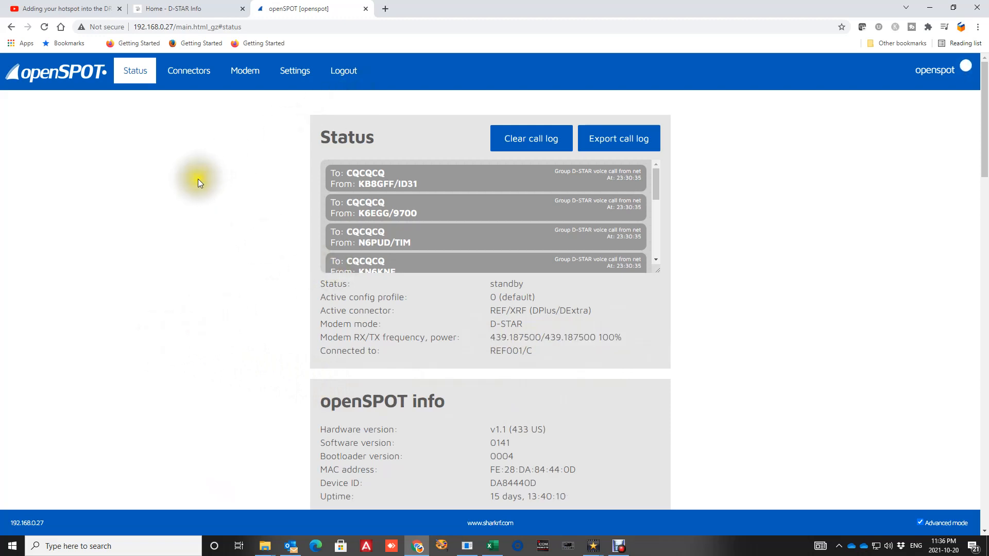
Go to the D-STAR Info site and open the repeater list downloads for DR mode radios
click(200, 10)
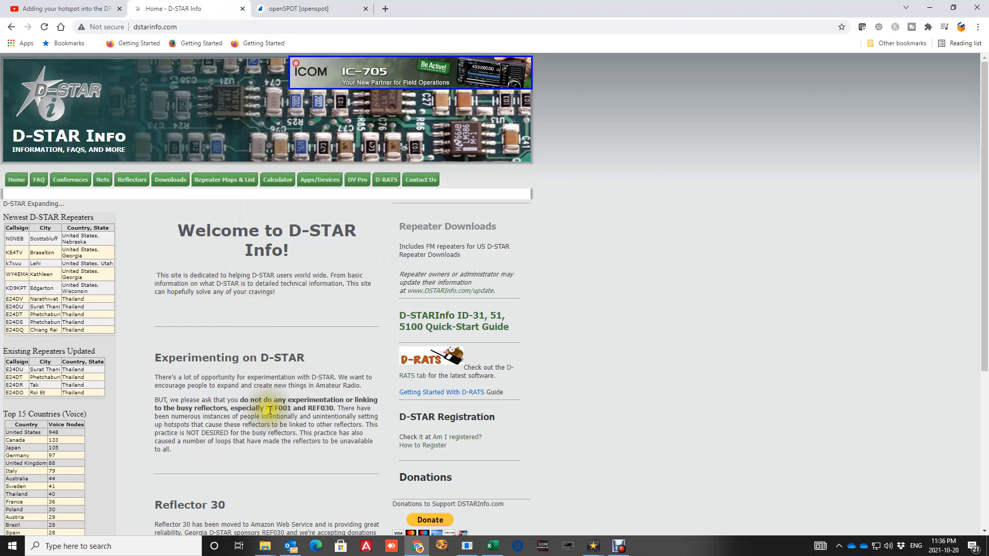
click(179, 183)
mouse_move(177, 193)
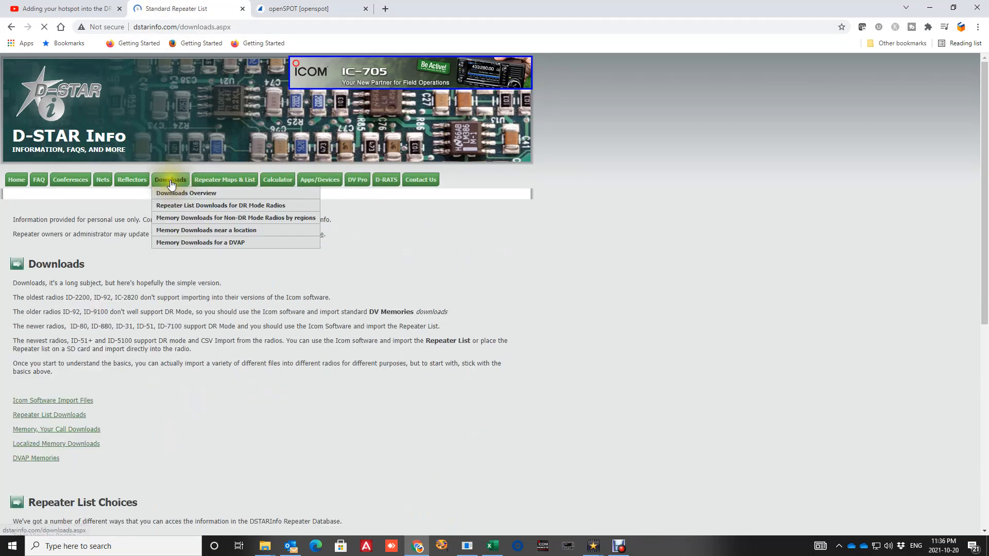
click(190, 208)
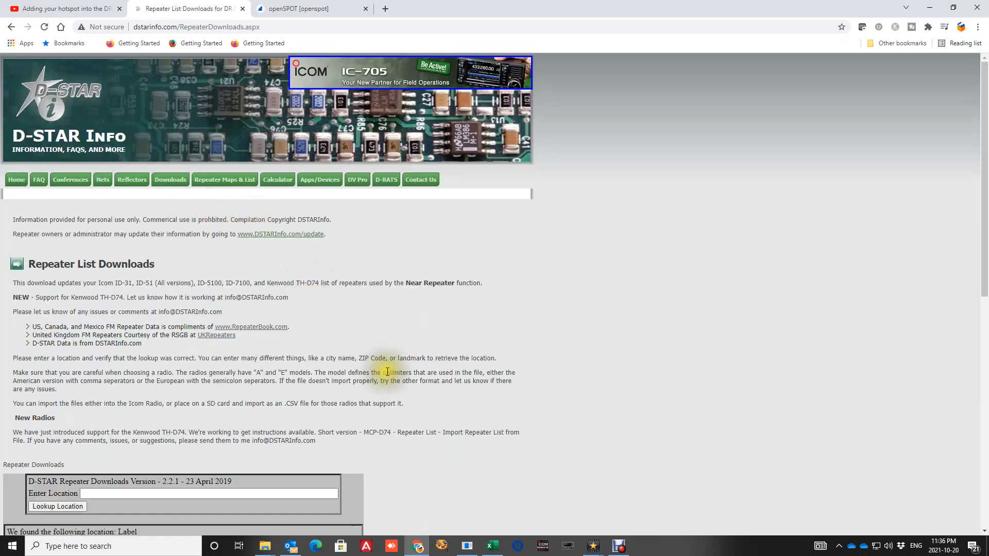
Look up the location "woodstock, on" in the D-STAR repeater downloads form
scroll(515, 368, down, 5)
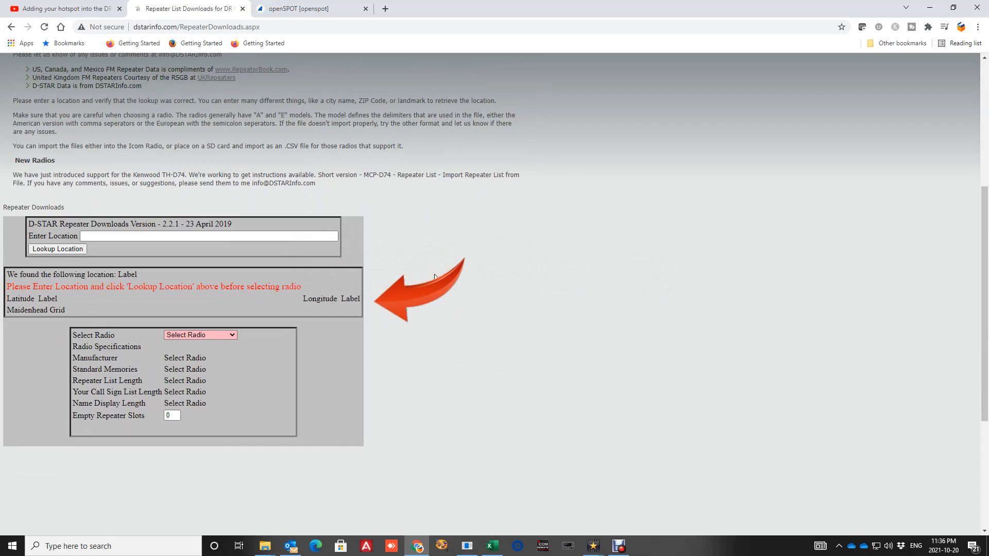
click(119, 239)
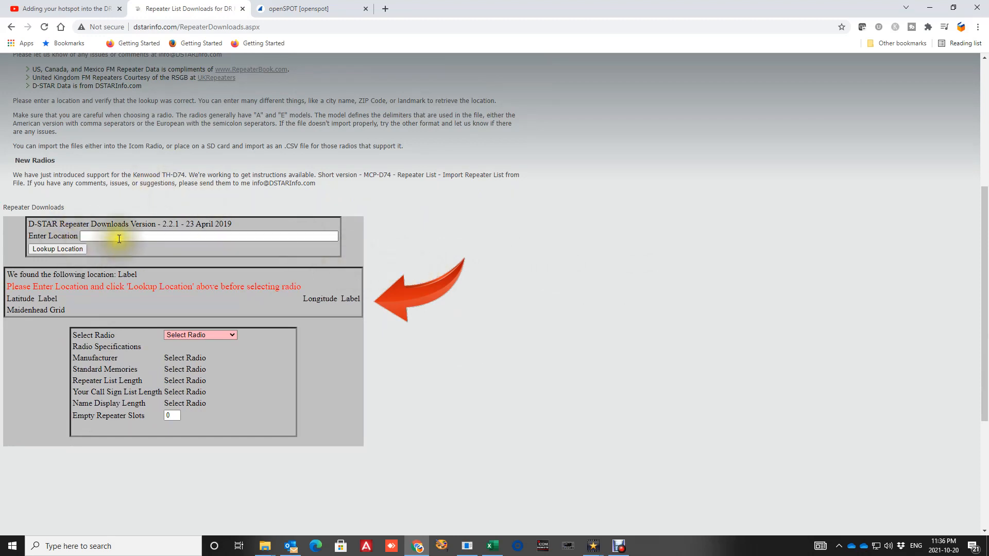
text(w)
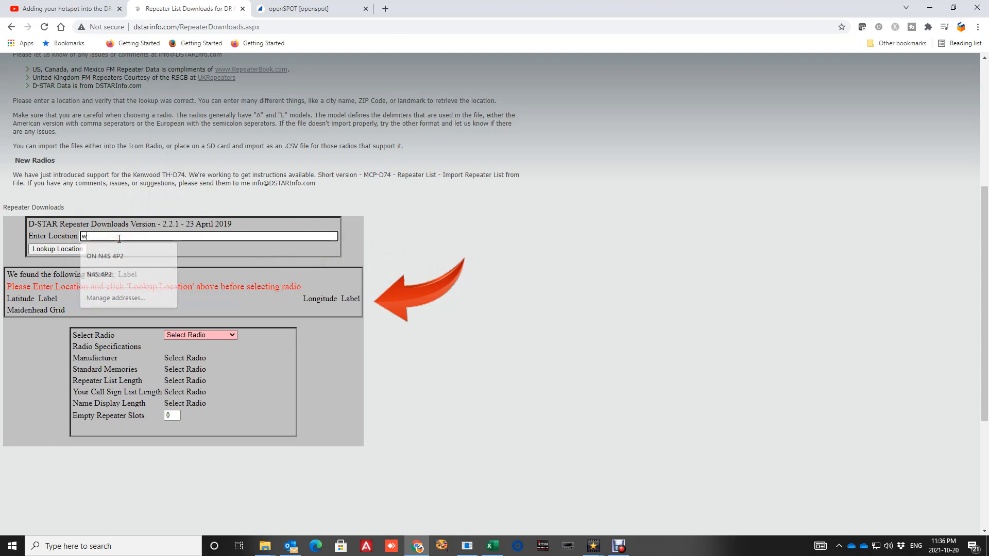
text(oodstock)
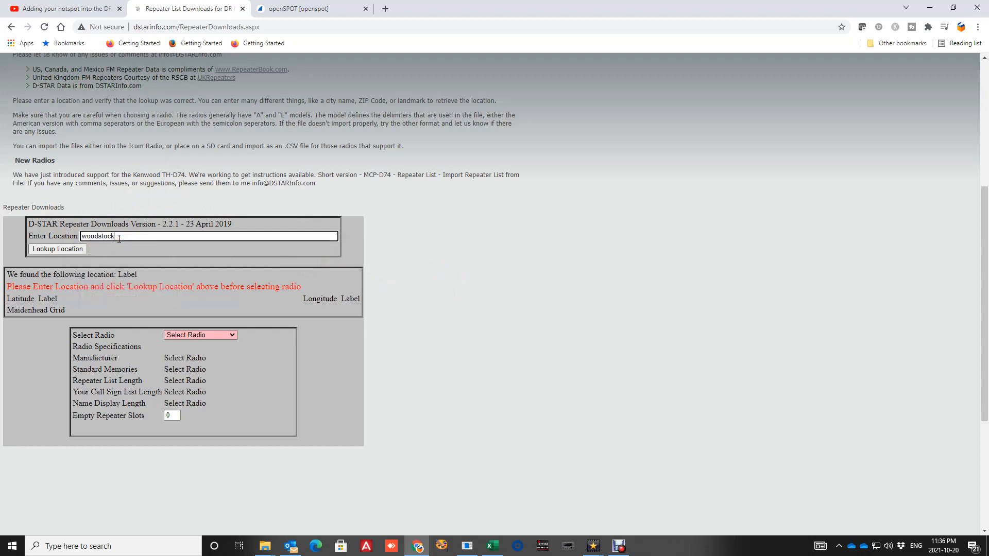
text(, on)
click(50, 249)
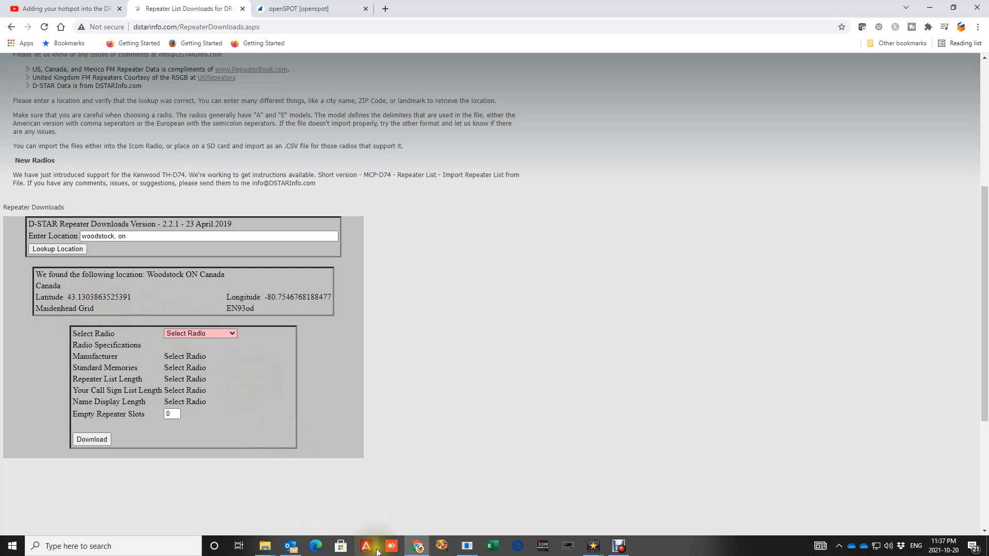
Switch to the Notepad notes and record the location as Lat 43.13 and Lon -80.75
click(468, 547)
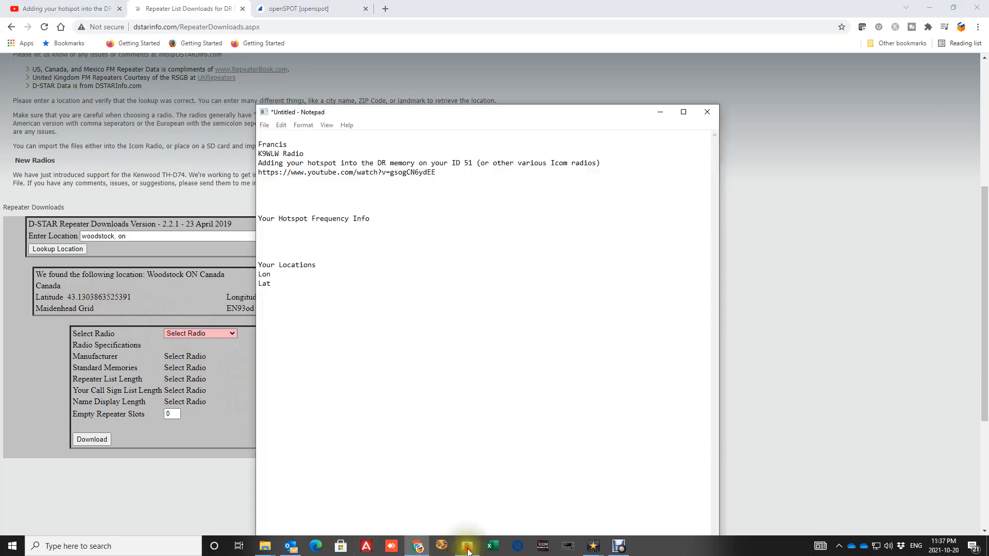
click(288, 283)
text(43.13)
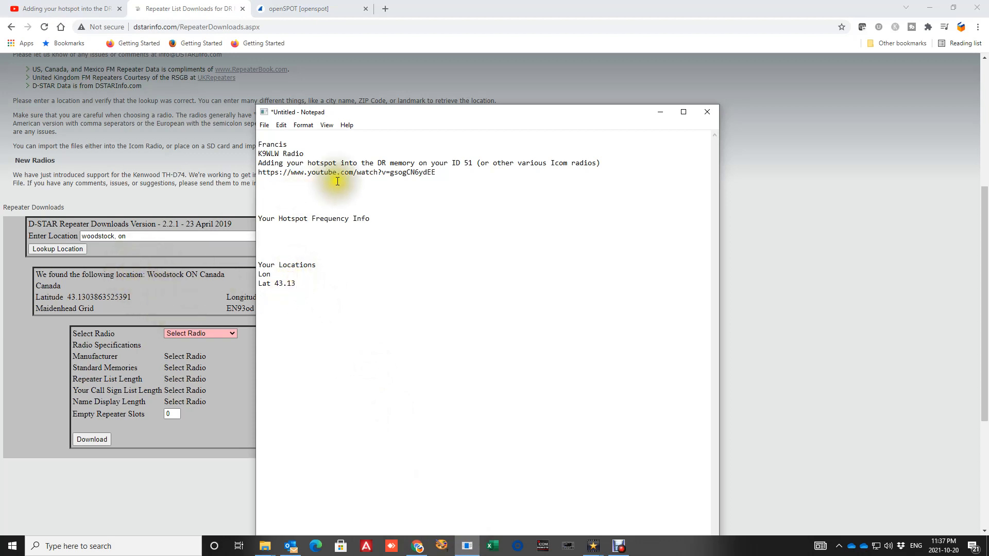
drag(370, 113, 423, 117)
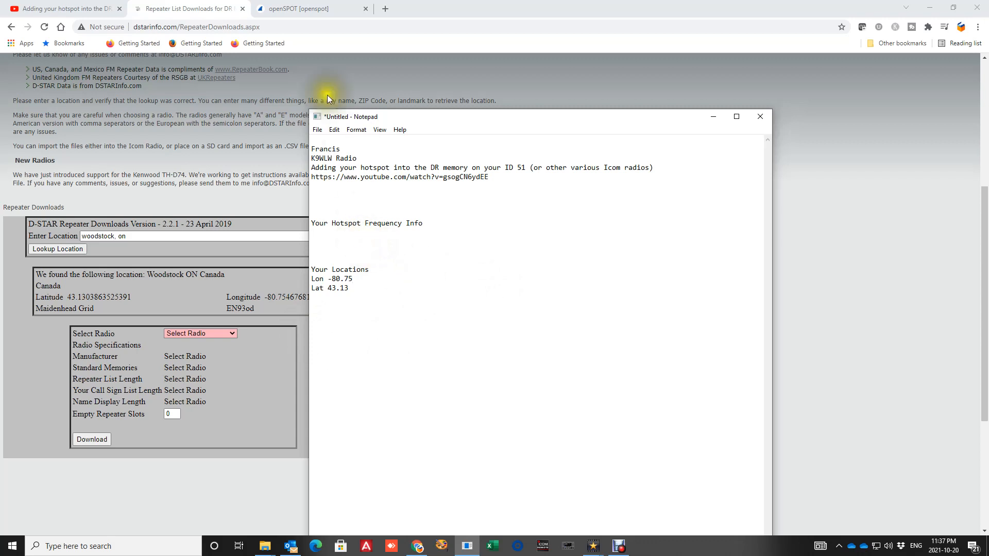
Look up the modem frequency on the openSPOT status page and record 439.1875 under the hotspot frequency heading in Notepad
click(296, 7)
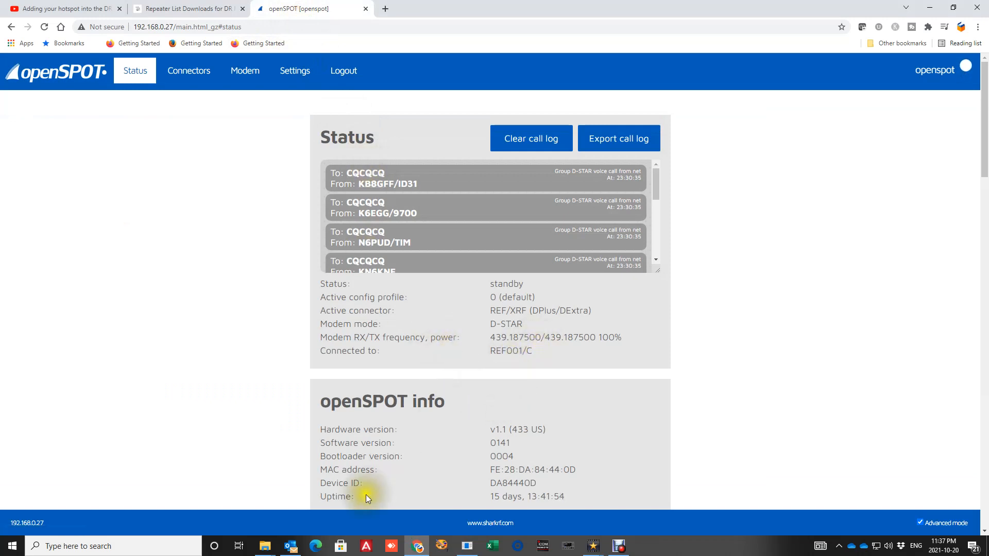
click(467, 547)
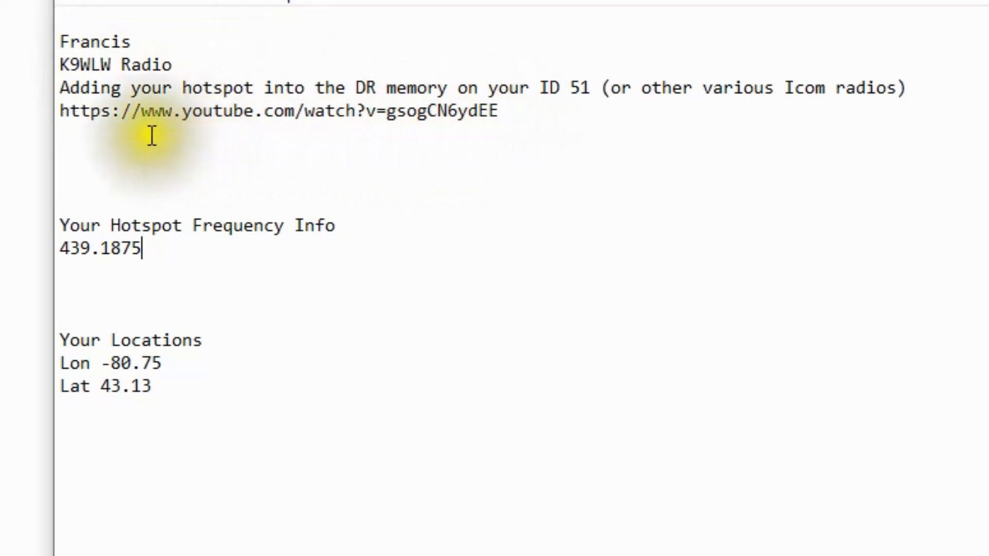
Highlight the reference video's channel name and title in the notes
drag(60, 65, 189, 61)
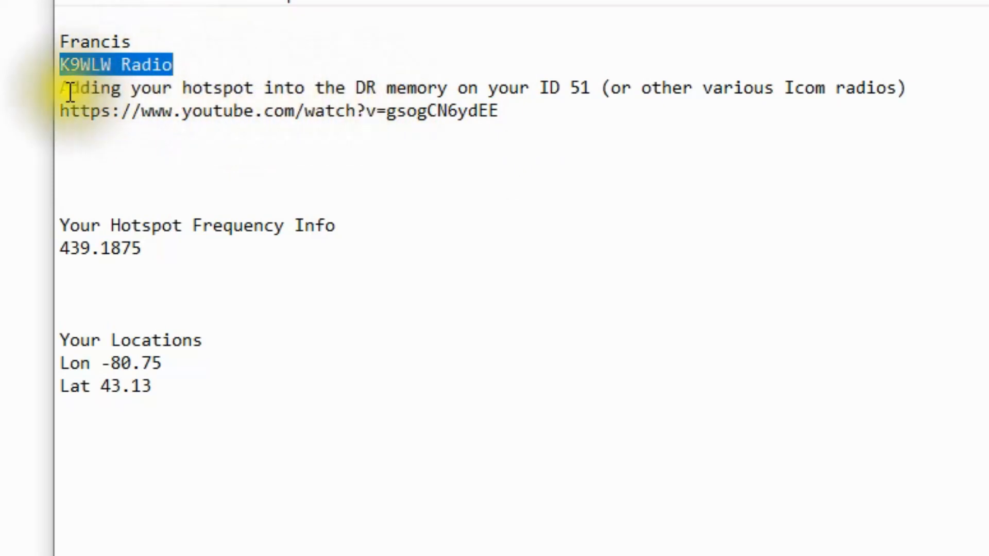
drag(61, 93, 563, 125)
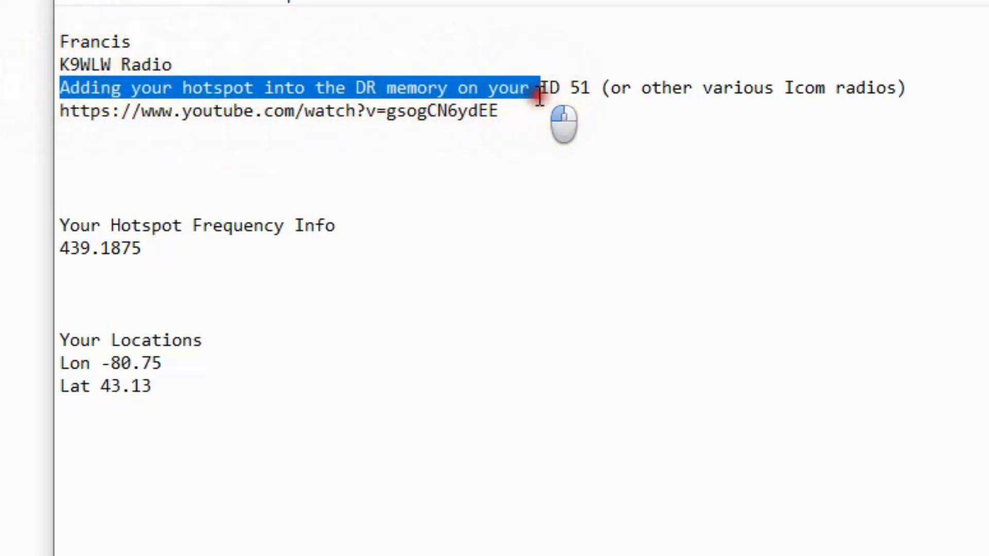
click(600, 135)
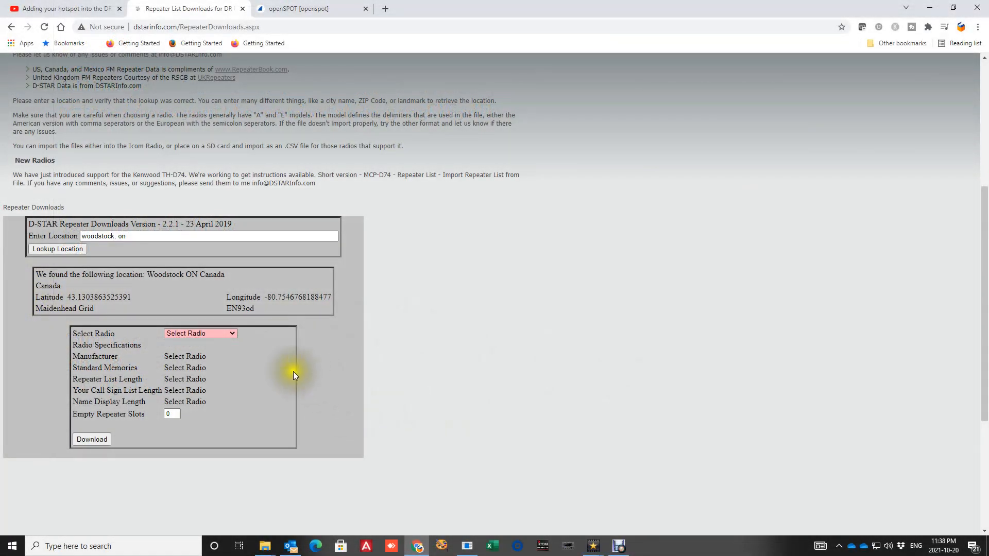
Download the repeater list for the ID-51A Plus 2 radio and open the IRNAID51 (1).csv file maximized in Excel
click(230, 336)
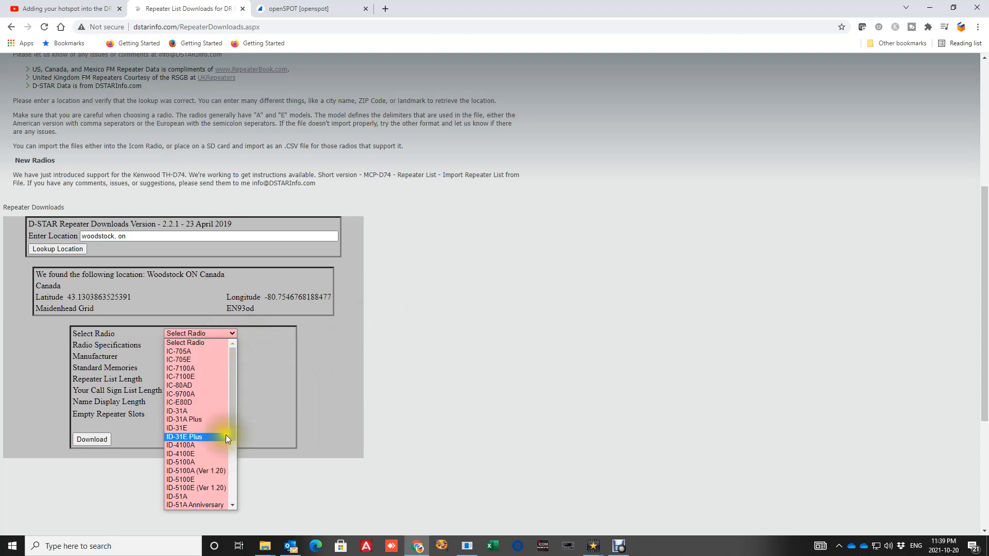
scroll(230, 424, down, 1)
drag(231, 424, 233, 471)
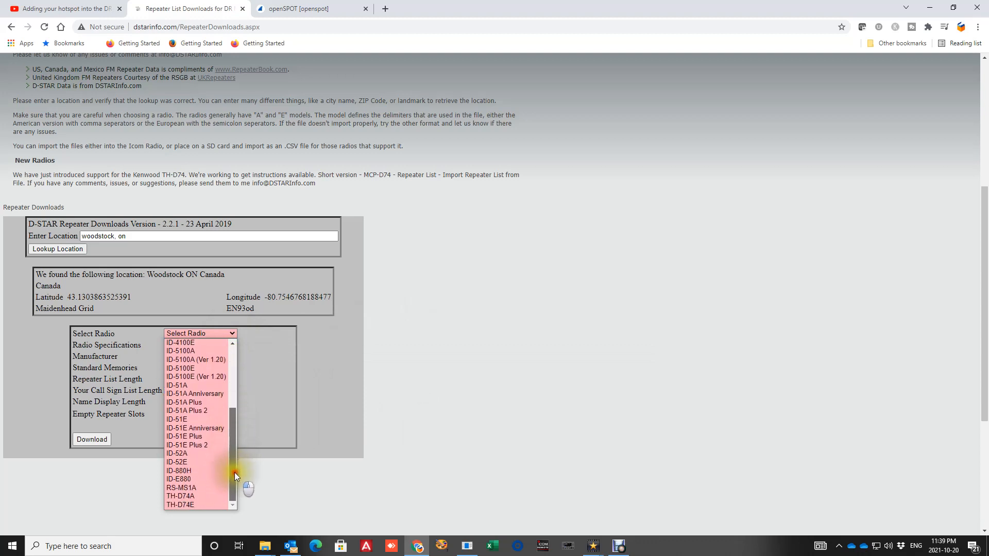
click(194, 412)
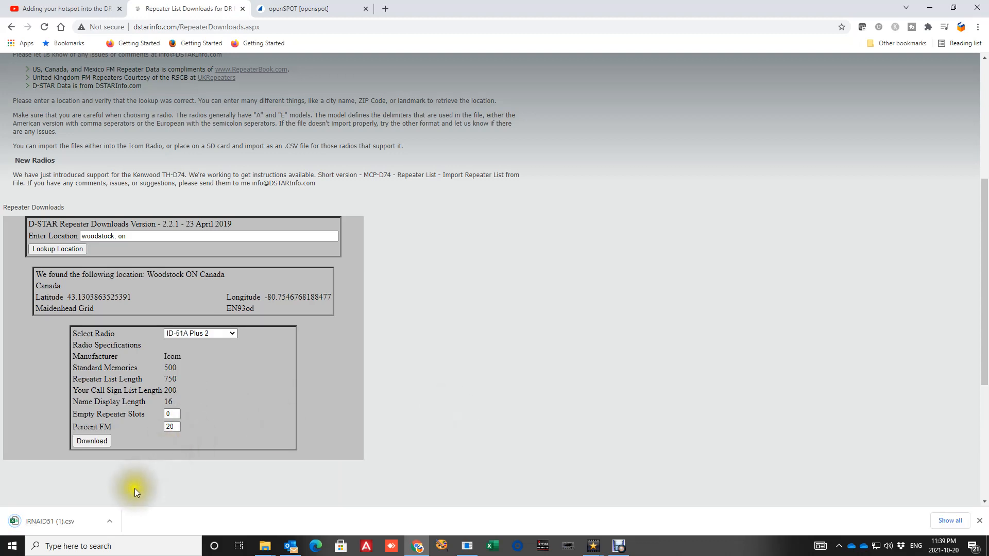
click(60, 523)
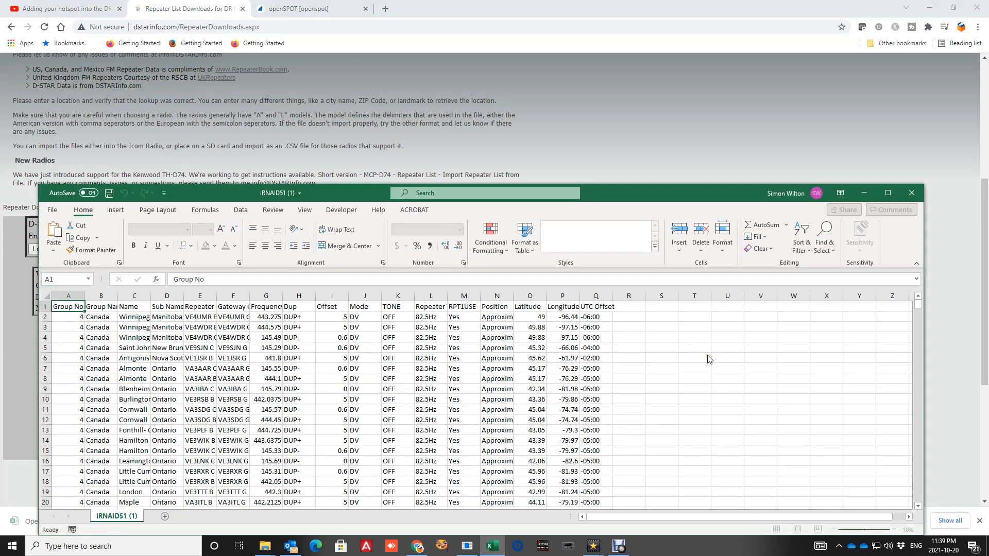
click(887, 193)
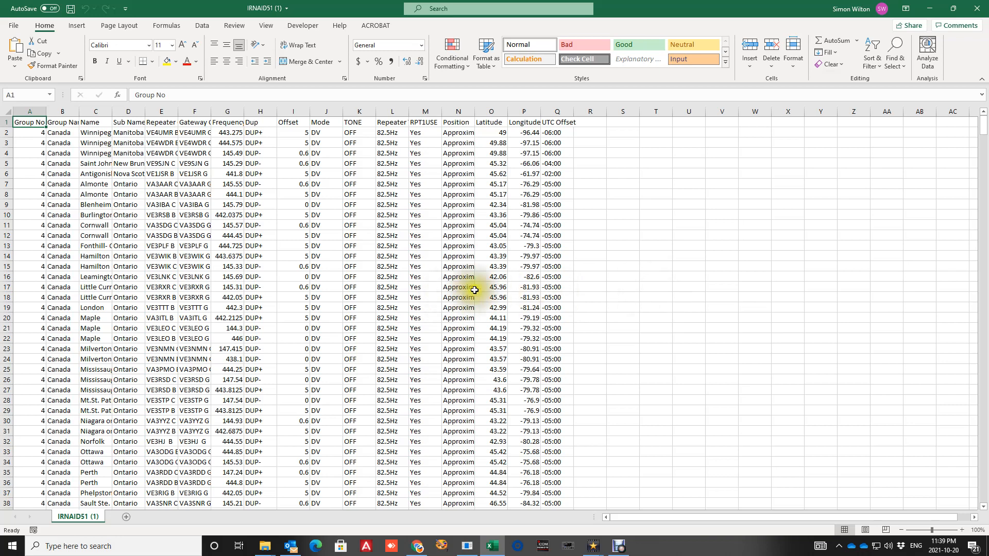
Examine the repeater rows in the spreadsheet, from the Canadian DV entries to the FM entries near row 651
scroll(342, 339, down, 2)
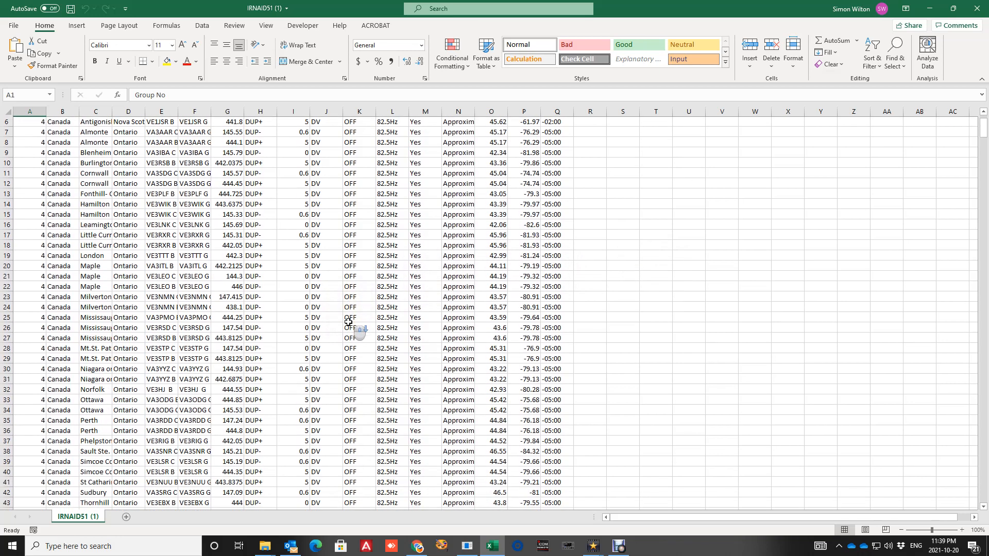
scroll(90, 222, up, 2)
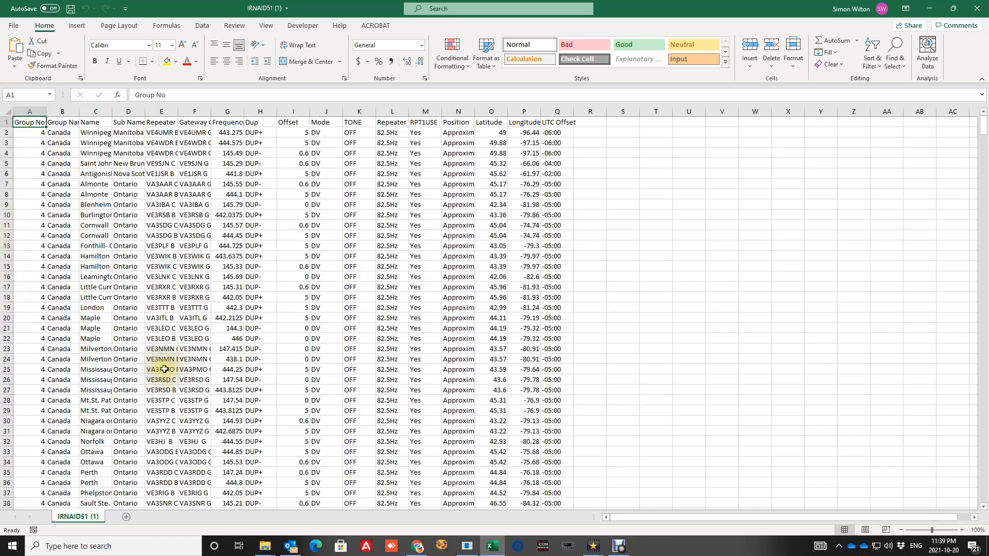
scroll(164, 369, down, 9)
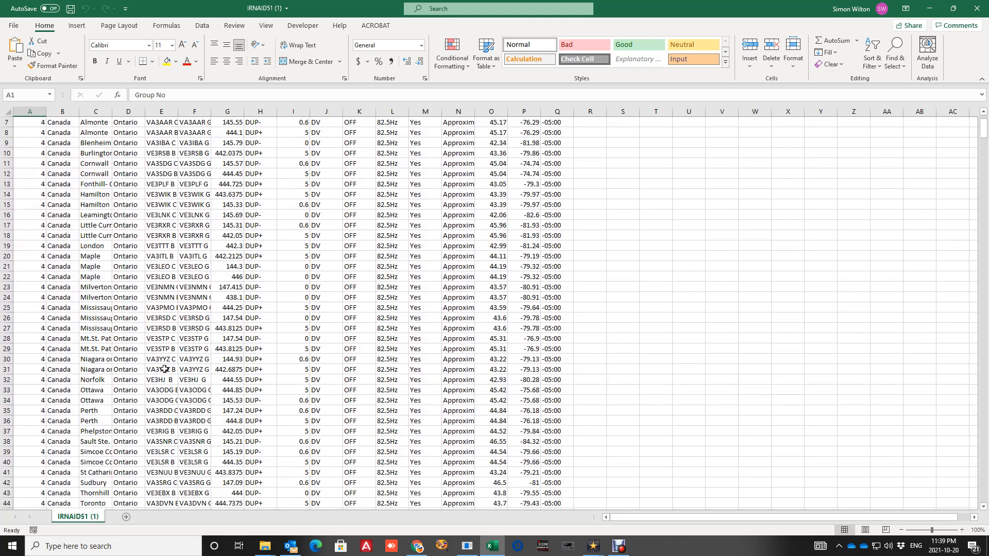
scroll(164, 369, down, 15)
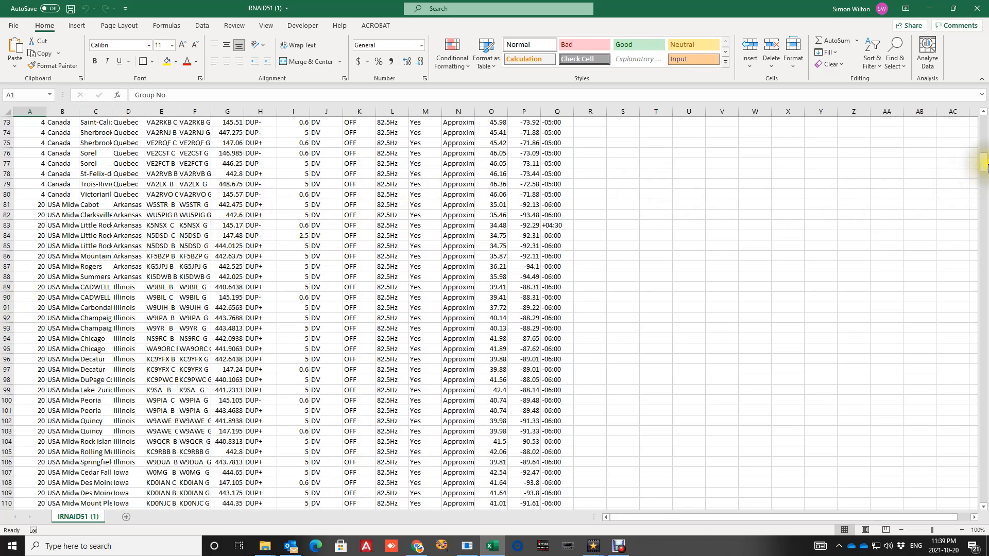
drag(983, 158, 985, 438)
scroll(690, 361, down, 6)
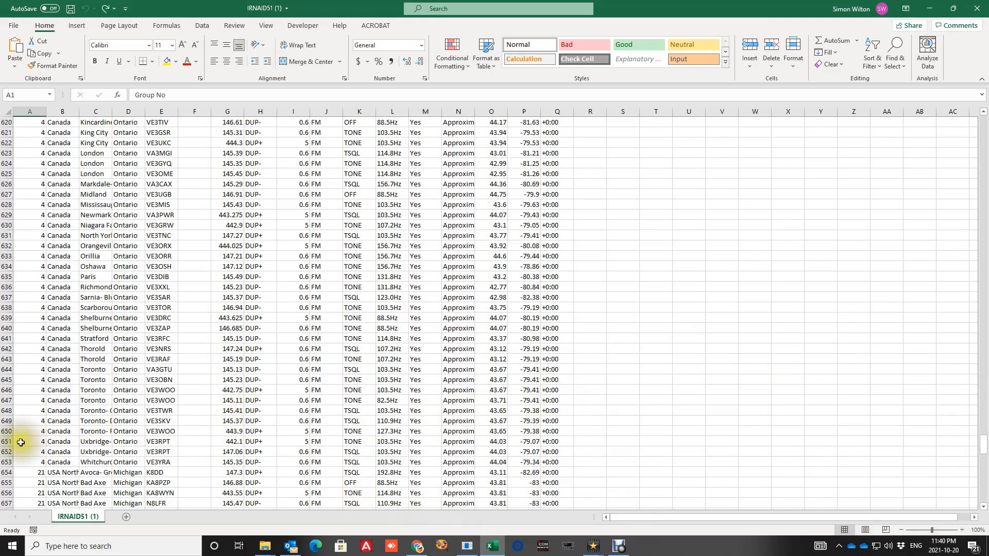
click(23, 440)
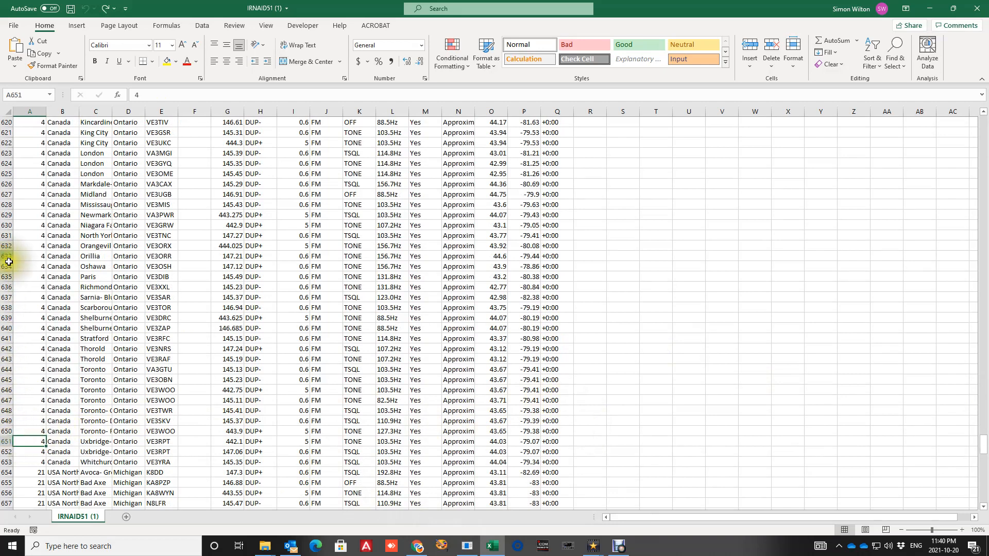
scroll(36, 267, up, 3)
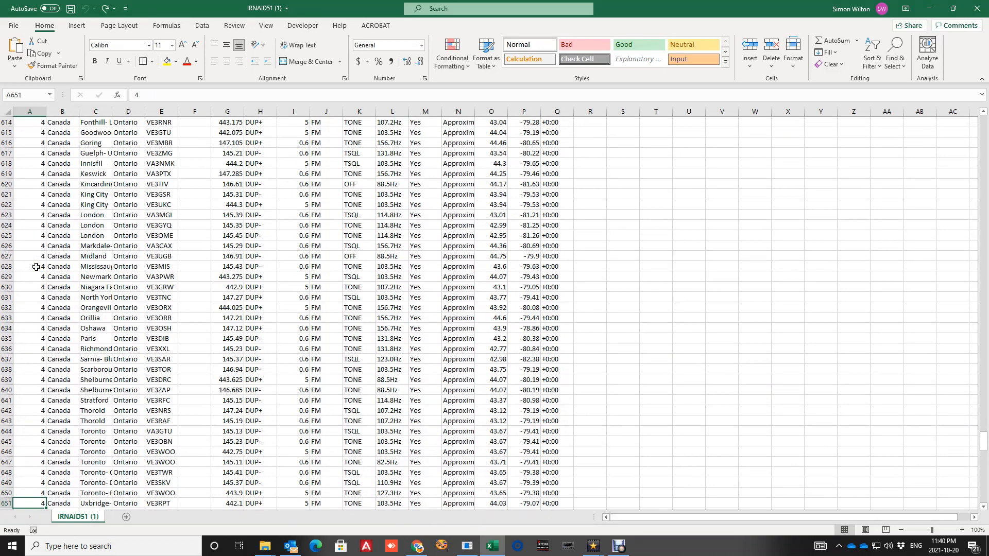
scroll(40, 260, up, 4)
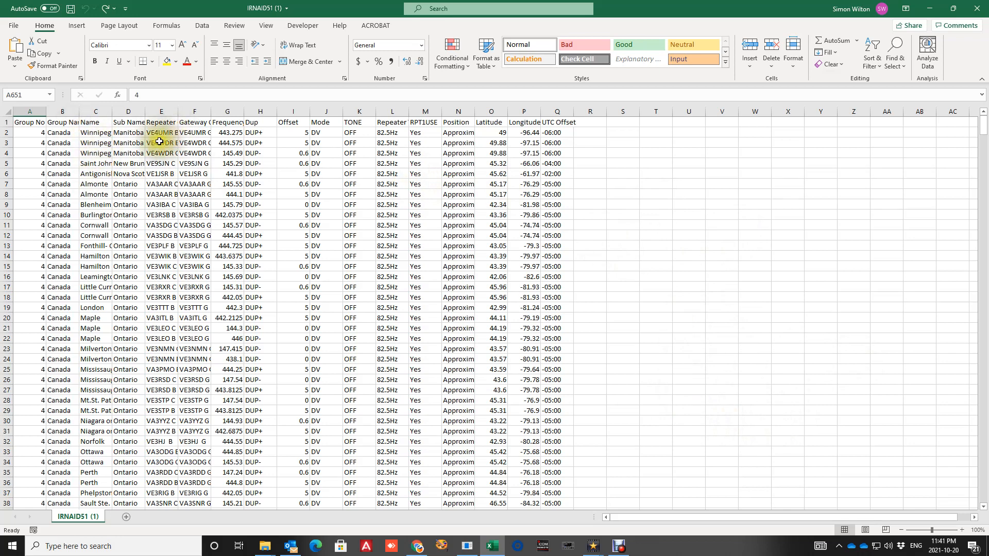
Insert an entire blank row above the first Canada repeater entry, directly below the header row
click(102, 133)
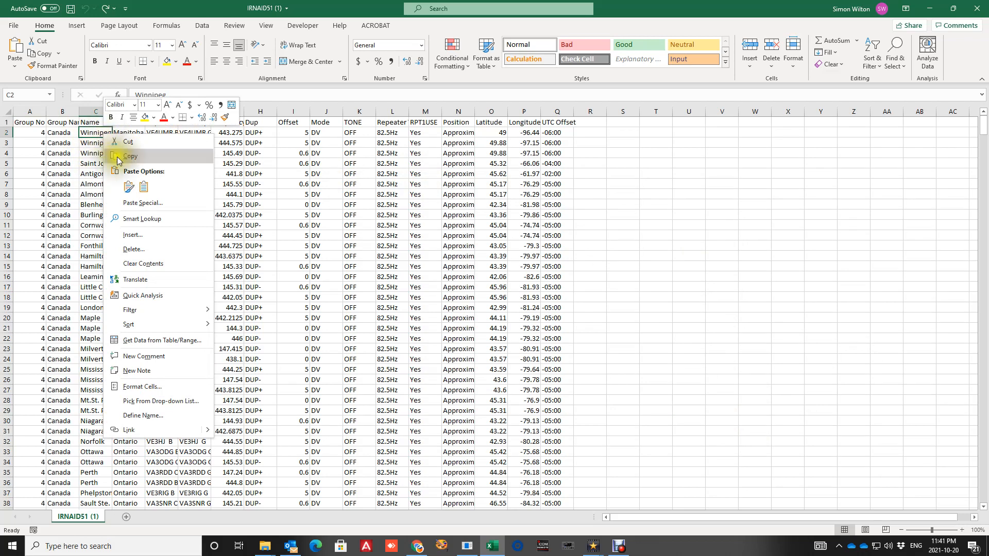
click(139, 240)
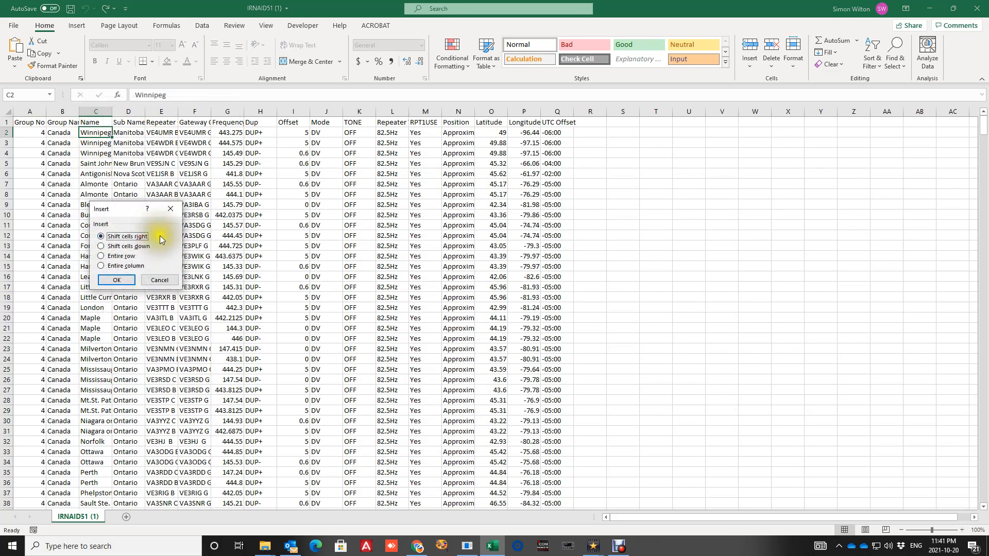
click(121, 256)
click(123, 281)
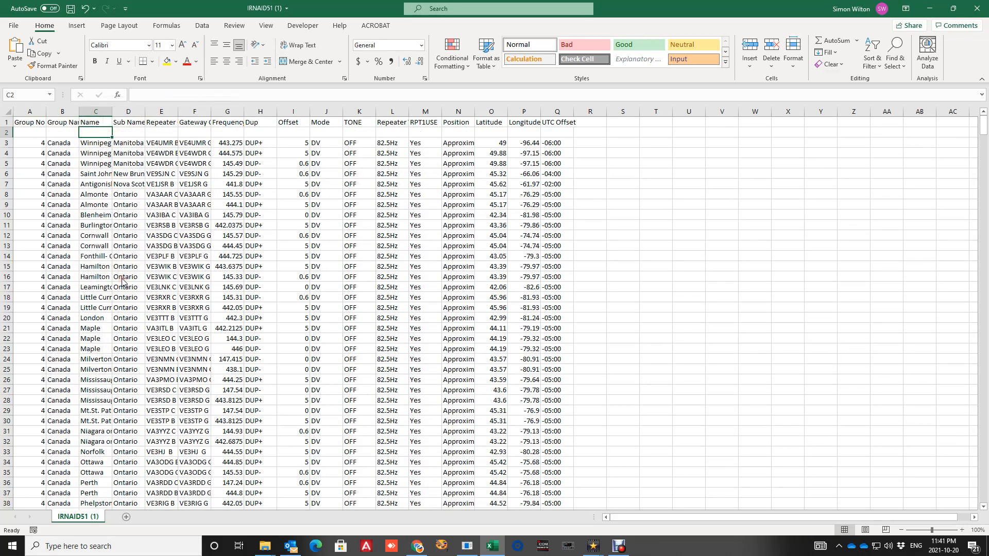
click(128, 297)
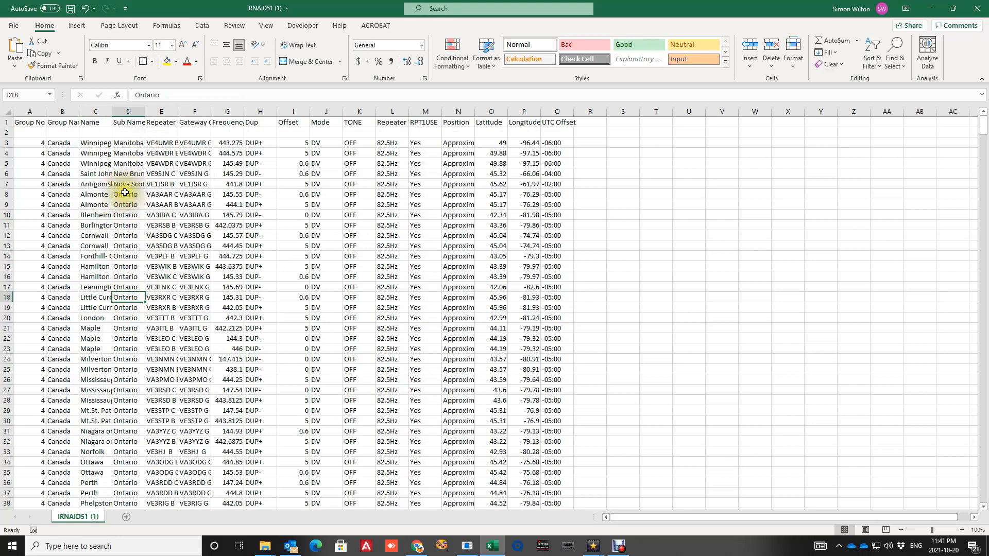
Insert five more entire rows below the header, based on the Name cells C2 to C6
drag(102, 174, 95, 133)
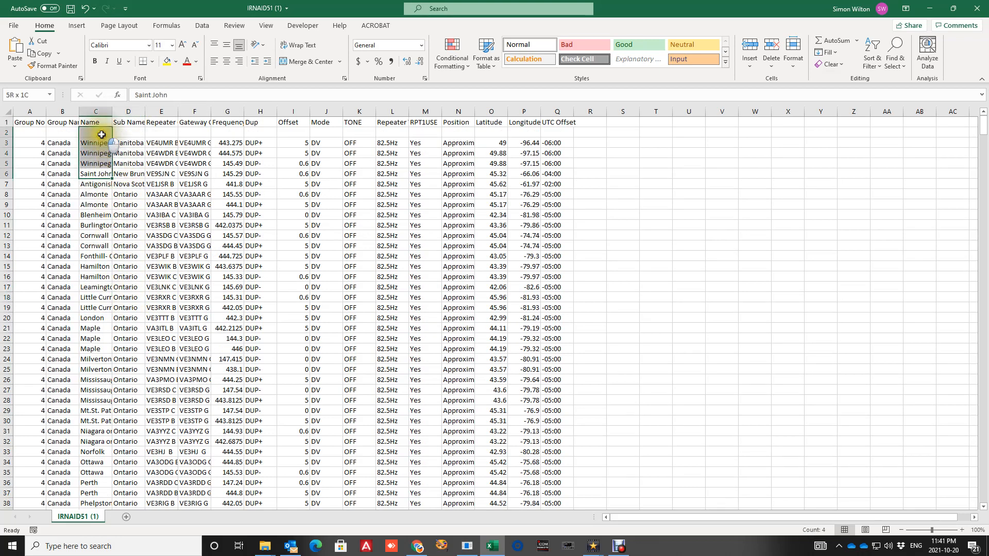
right_click(103, 134)
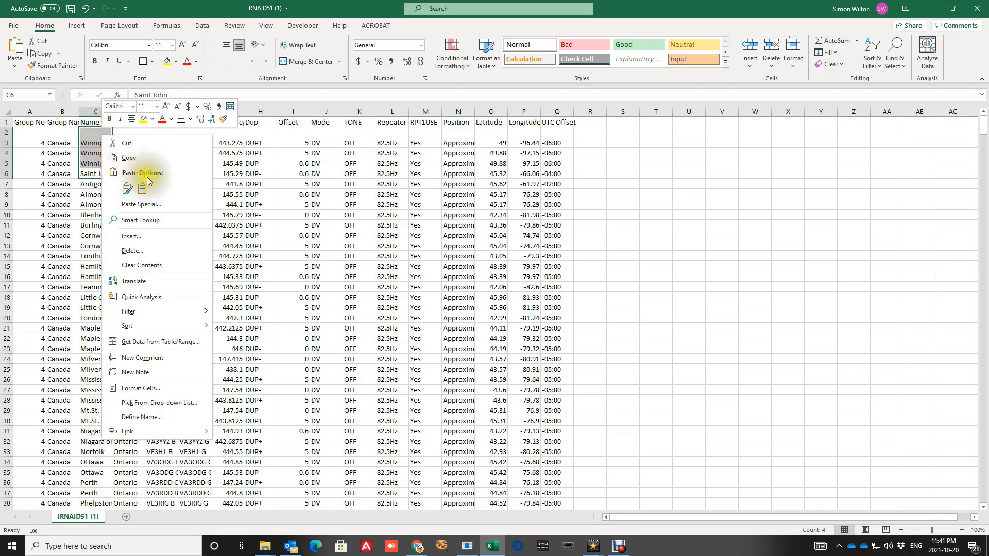
click(132, 236)
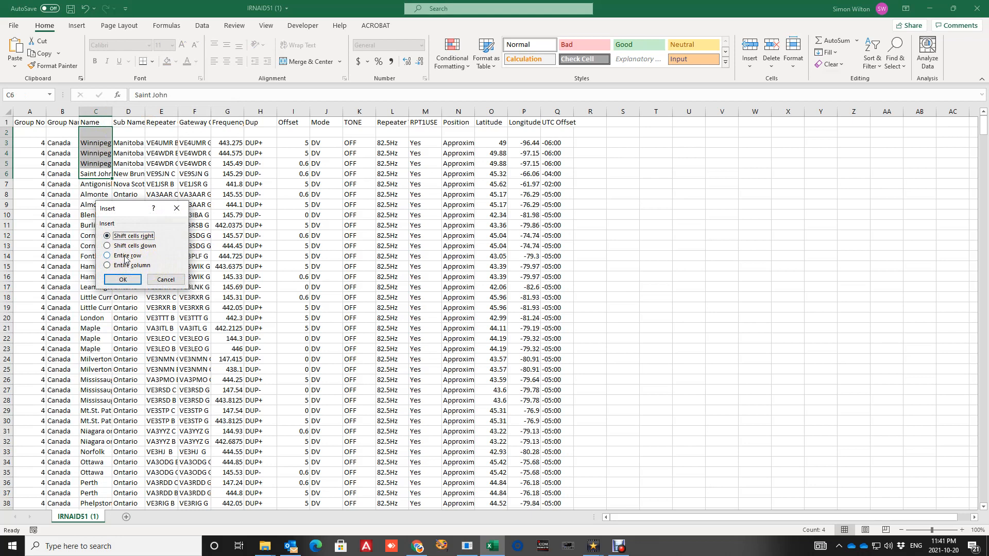
click(125, 256)
click(118, 282)
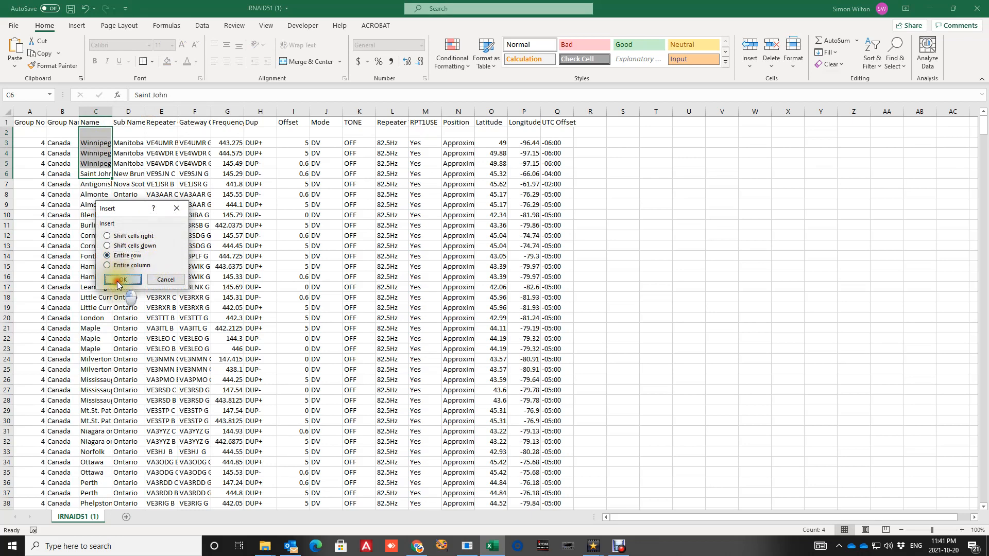
click(194, 286)
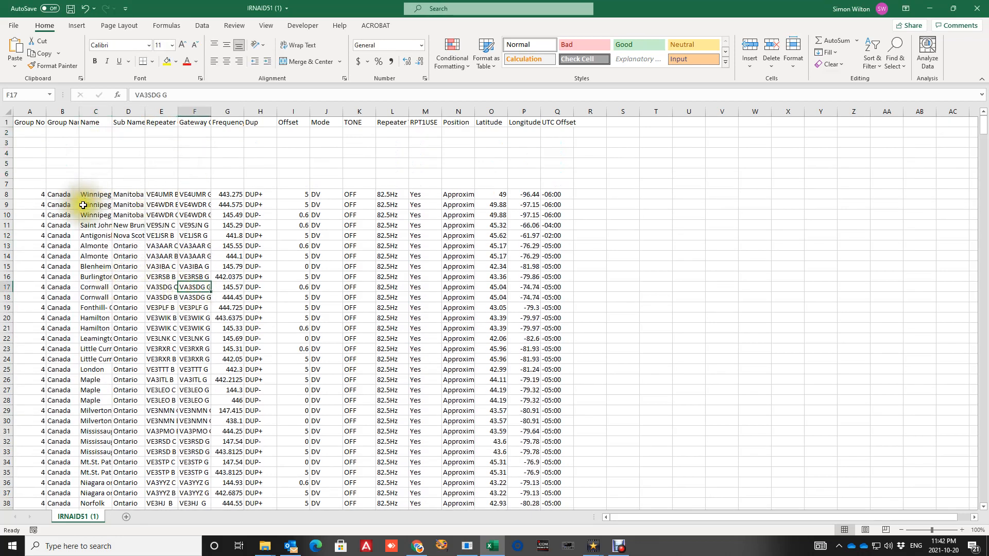
In row 4, enter group number 30, group name Hotspots and the name Home
click(32, 153)
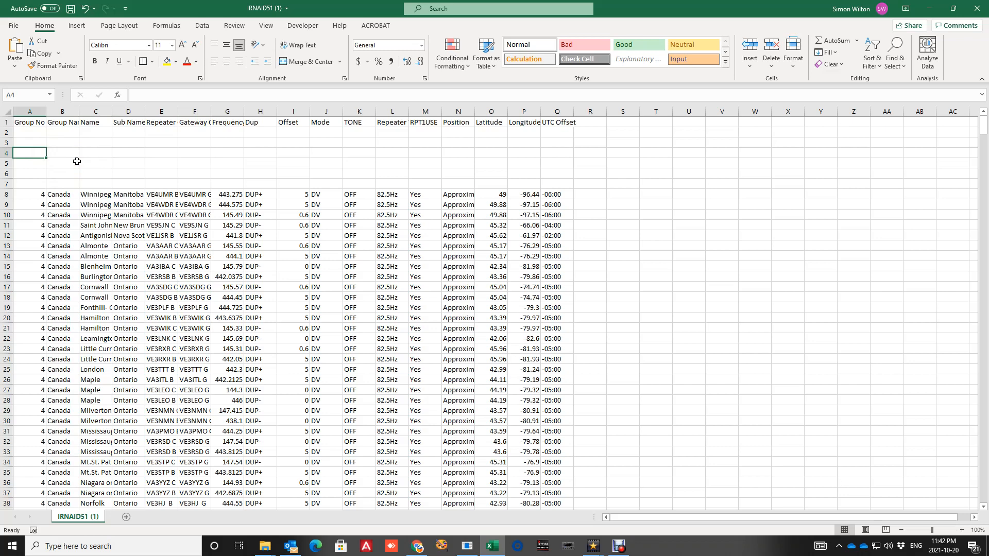
text(30)
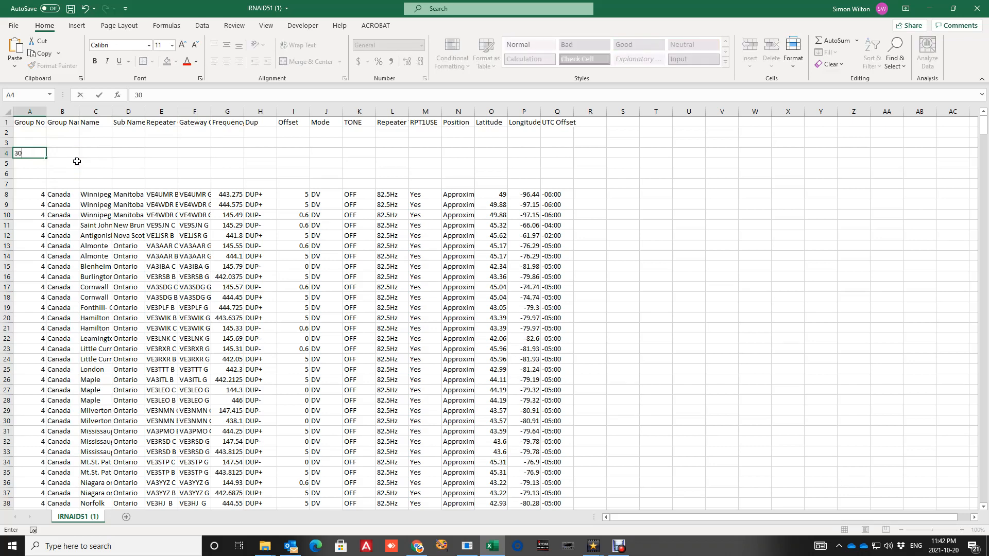
key(Tab)
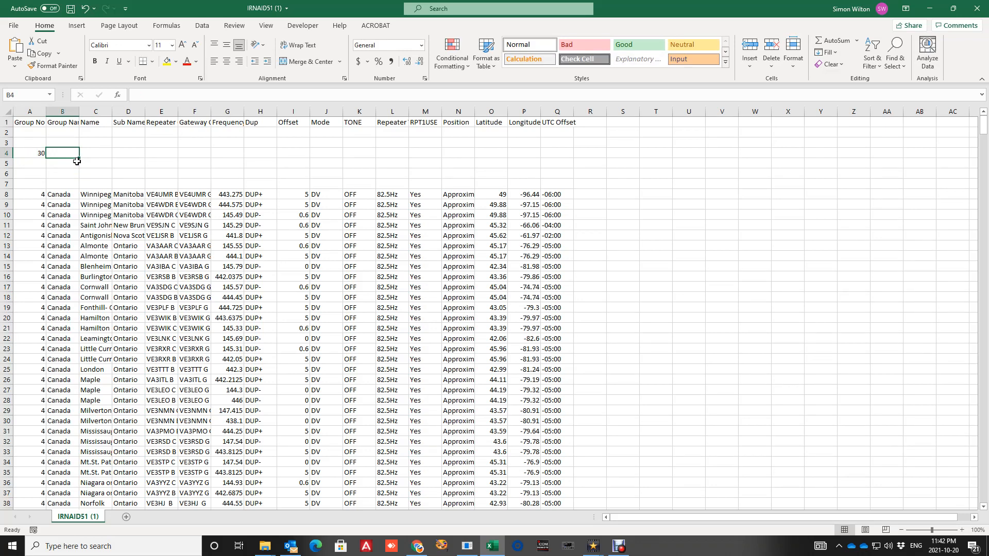
text(Hotspots)
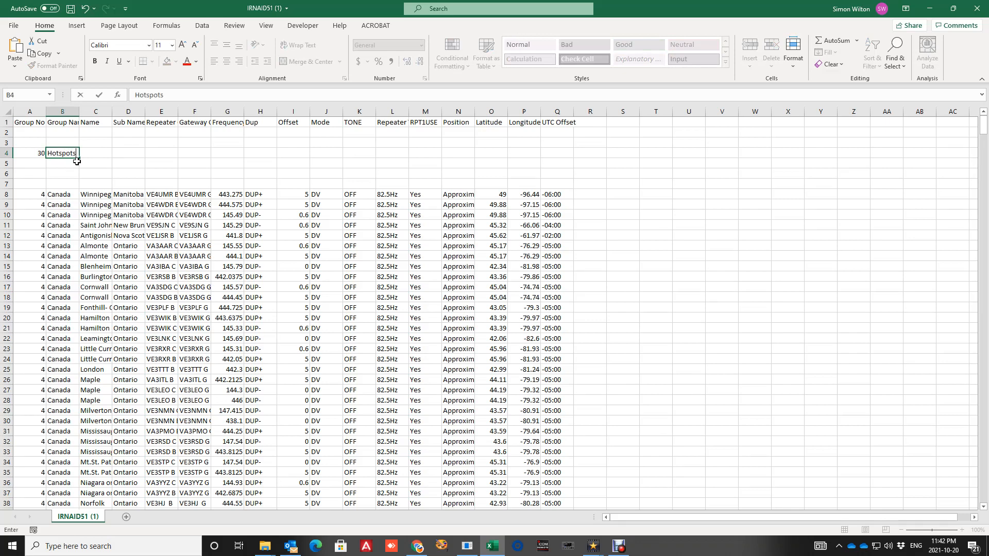
click(103, 155)
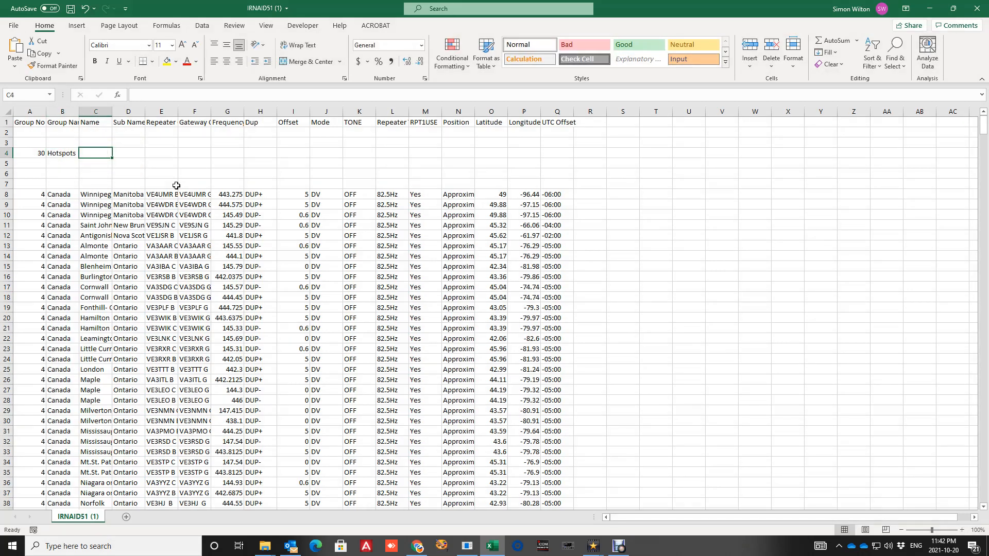
text(H)
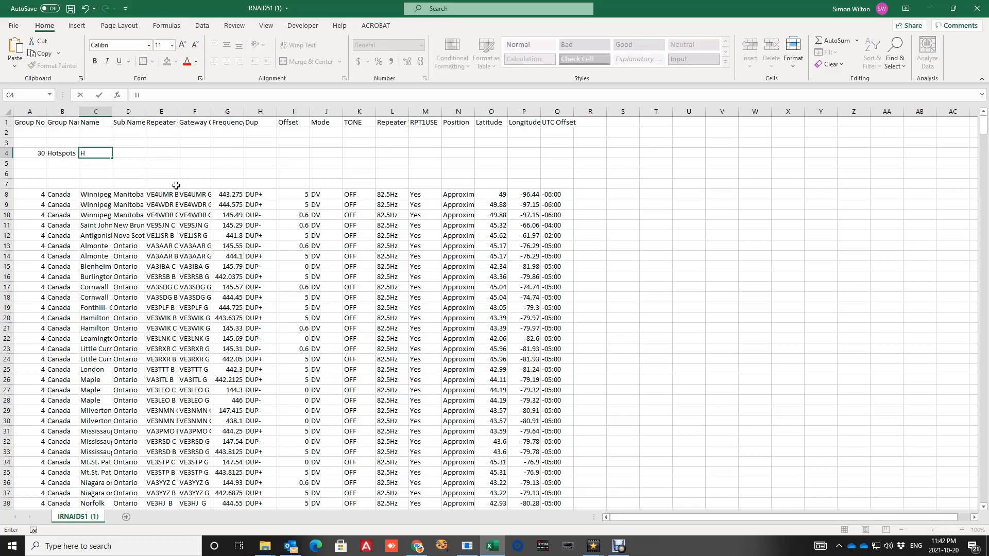
text(ome)
key(Tab)
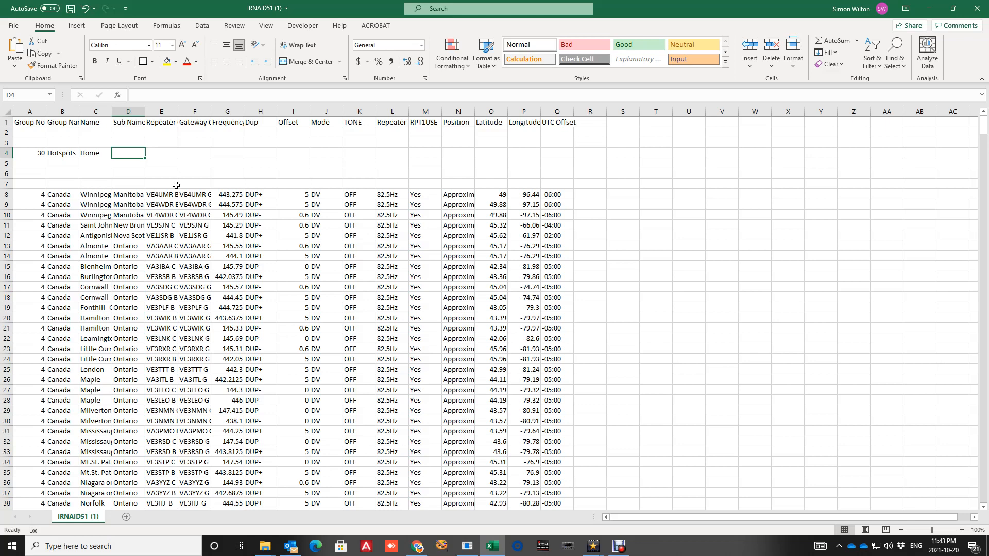
Leave the Hotspots row's sub name empty and enter VA3SII as its repeater call sign
key(Right)
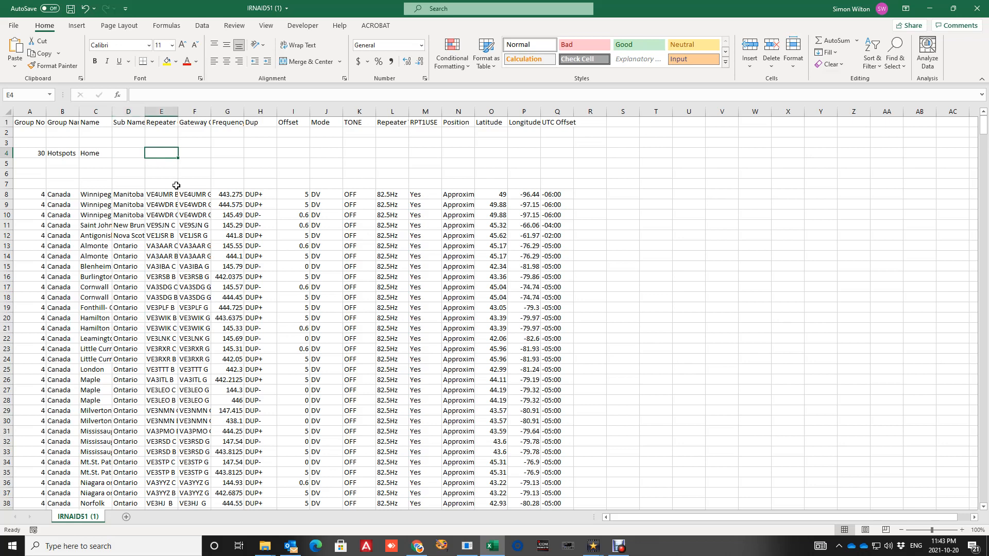
text(VA)
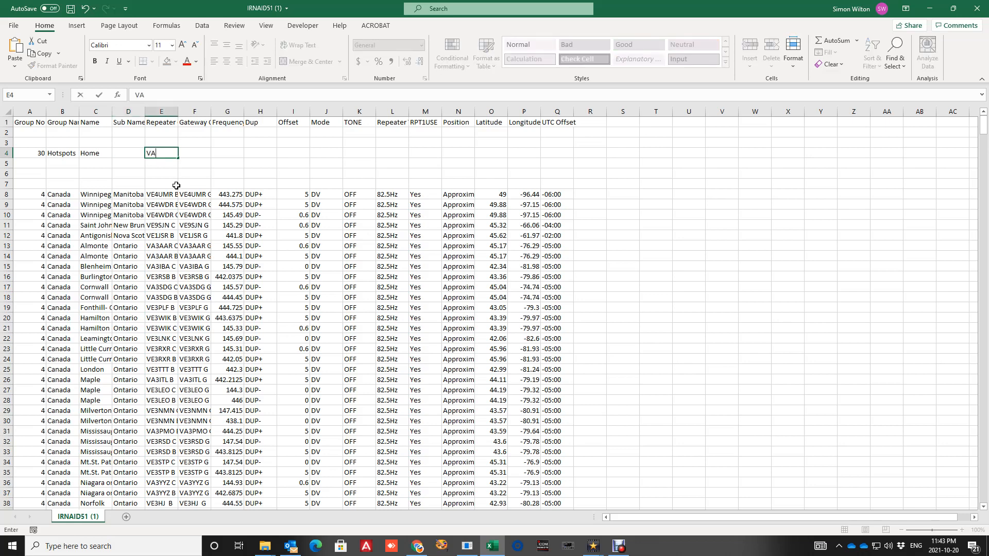
text(3SII)
key(Tab)
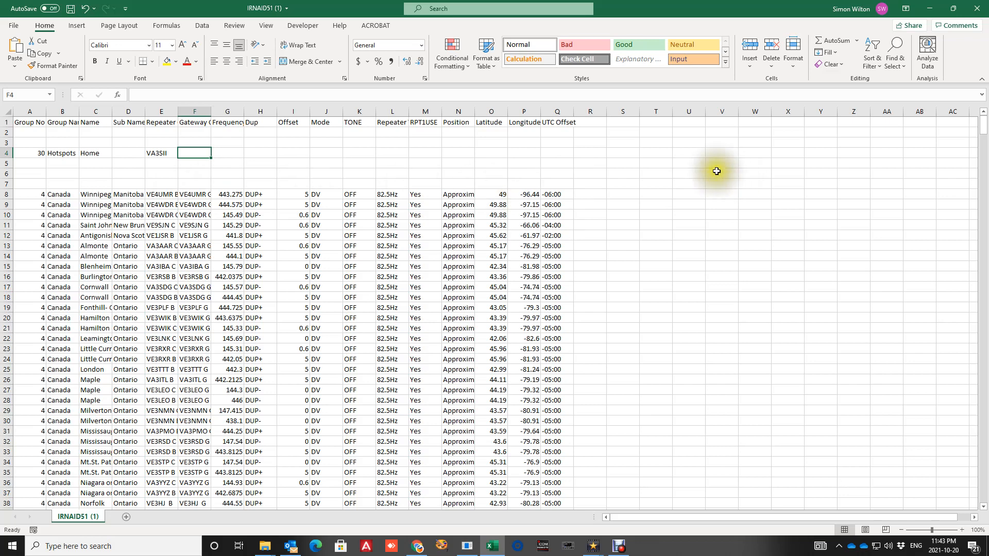
Number the character positions 1 to 8 across cells T5 to AA5, beside the repeater data
click(651, 164)
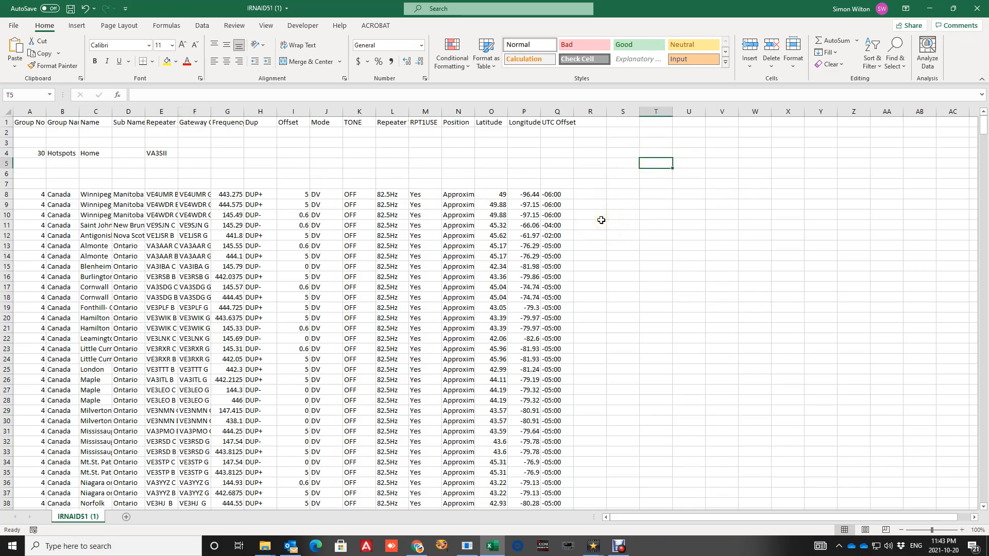
text(1)
key(Tab)
text(2)
key(Tab)
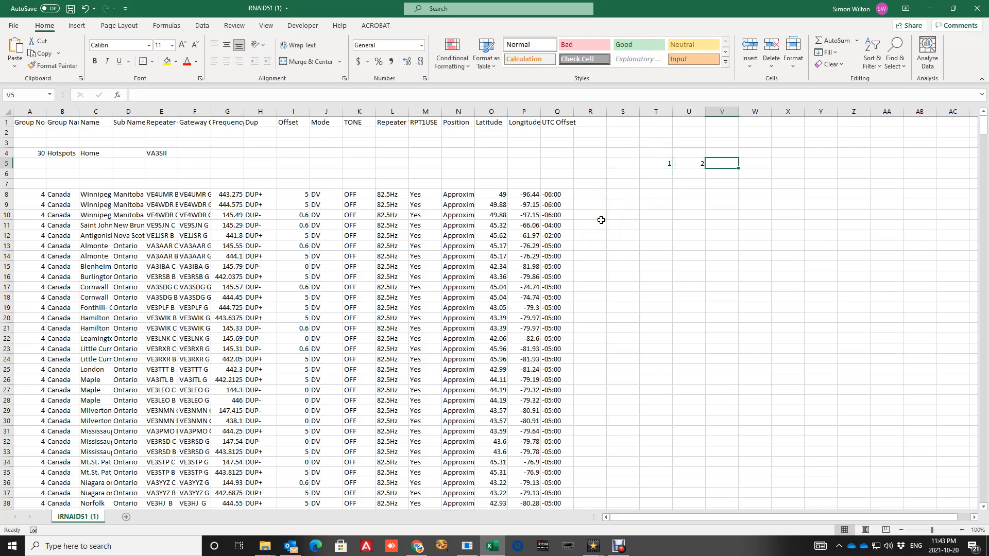
text(3)
key(Tab)
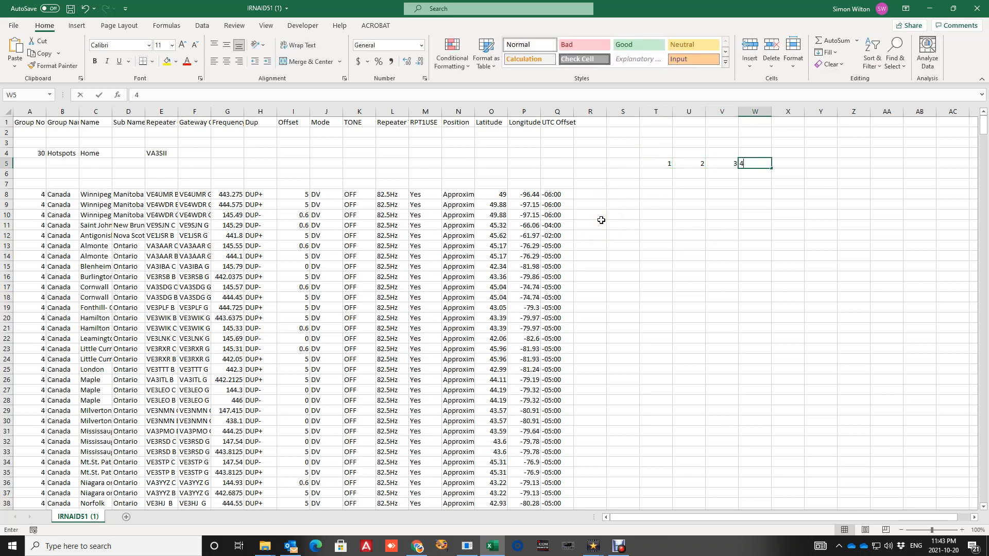
text(4)
key(Tab)
text(5)
key(Tab)
text(6)
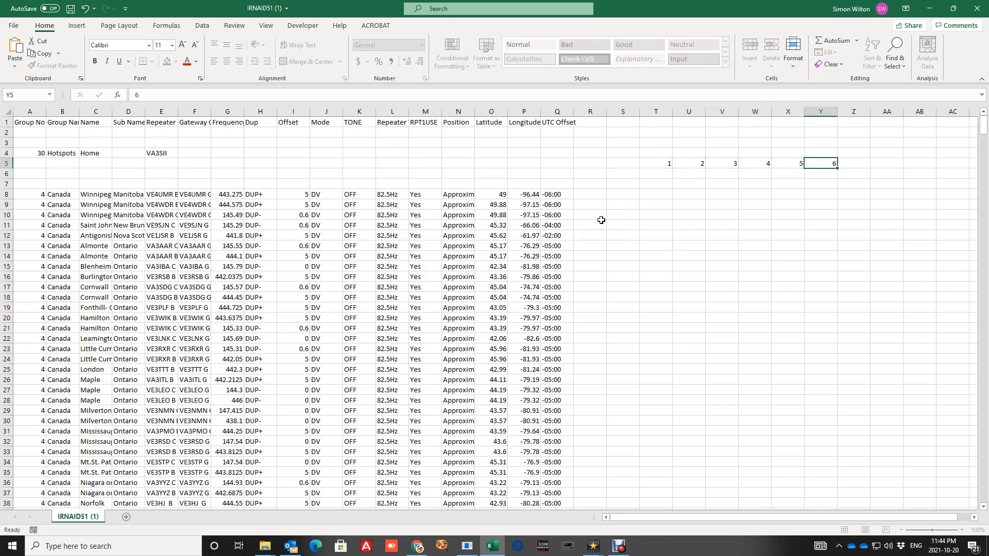
key(Tab)
text(7)
key(Tab)
text(8)
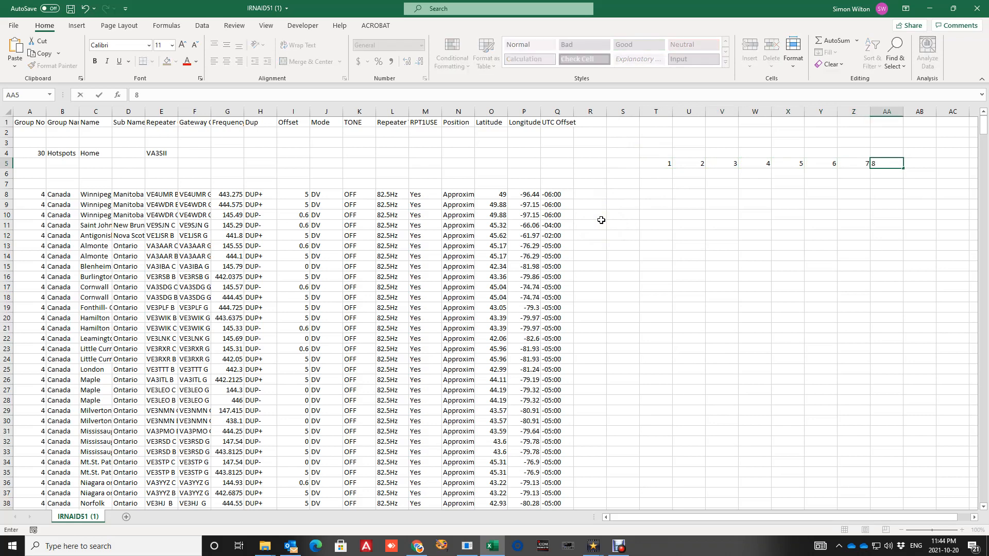
key(Tab)
Enter the call sign's first character, V, in cell T6 beneath position 1
key(Down)
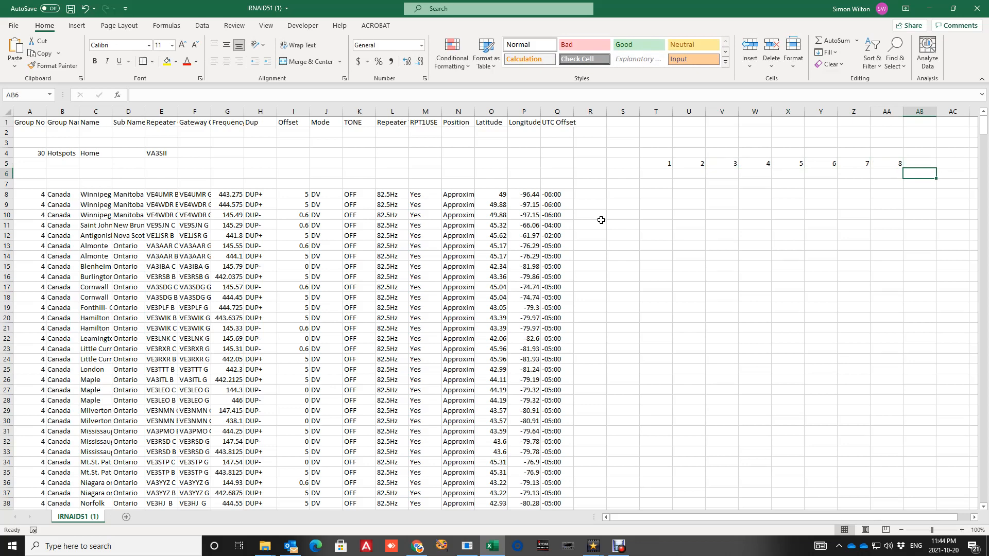
key(Left)
key(Left)
key(Left)
key(Left)
key(Left)
key(Left)
key(Left)
key(Left)
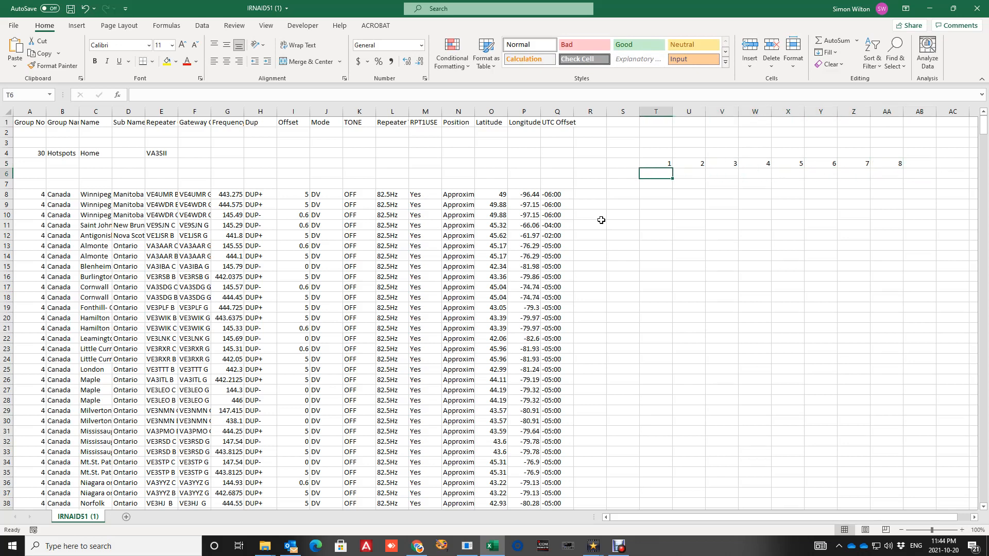
text(V)
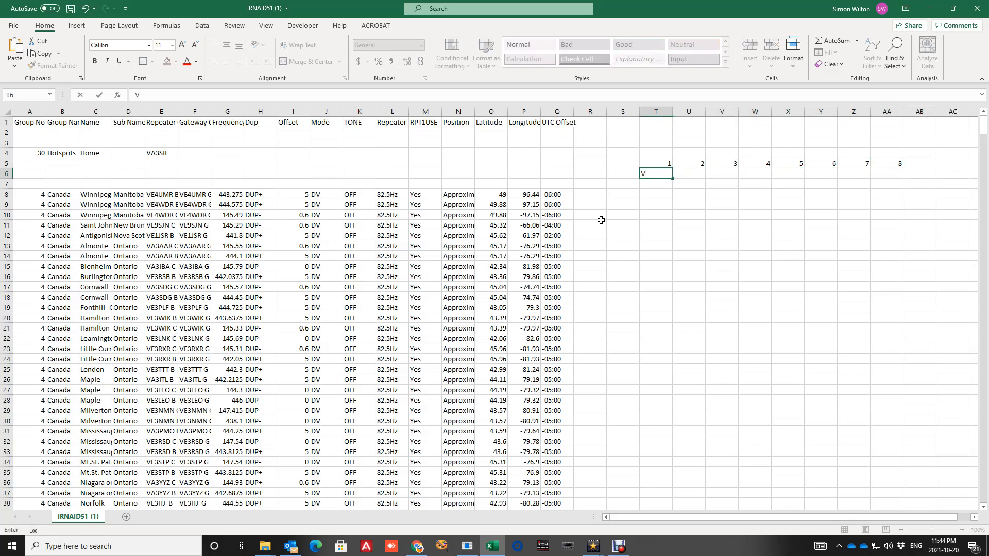
key(Right)
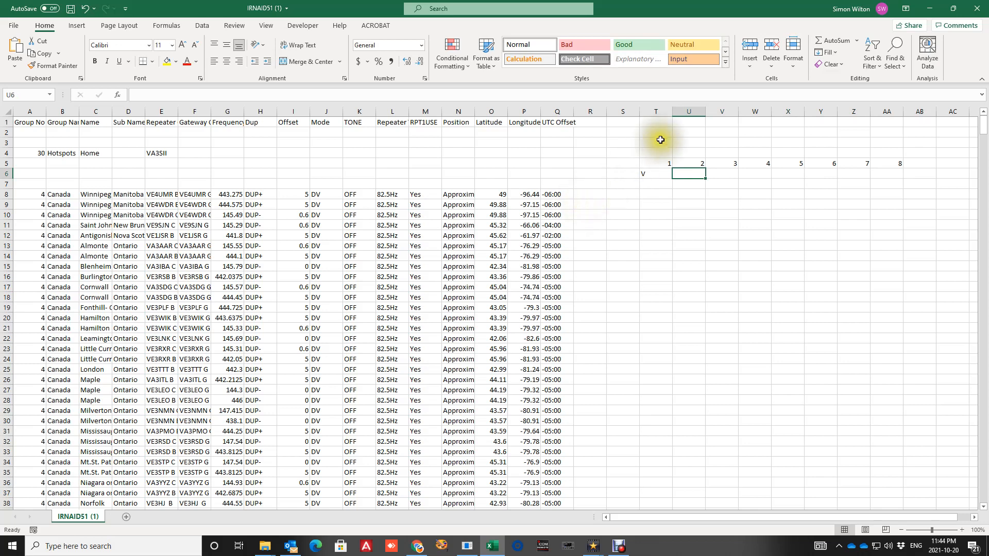
Auto-fit the widths of columns T to AB to their contents
drag(657, 110, 900, 110)
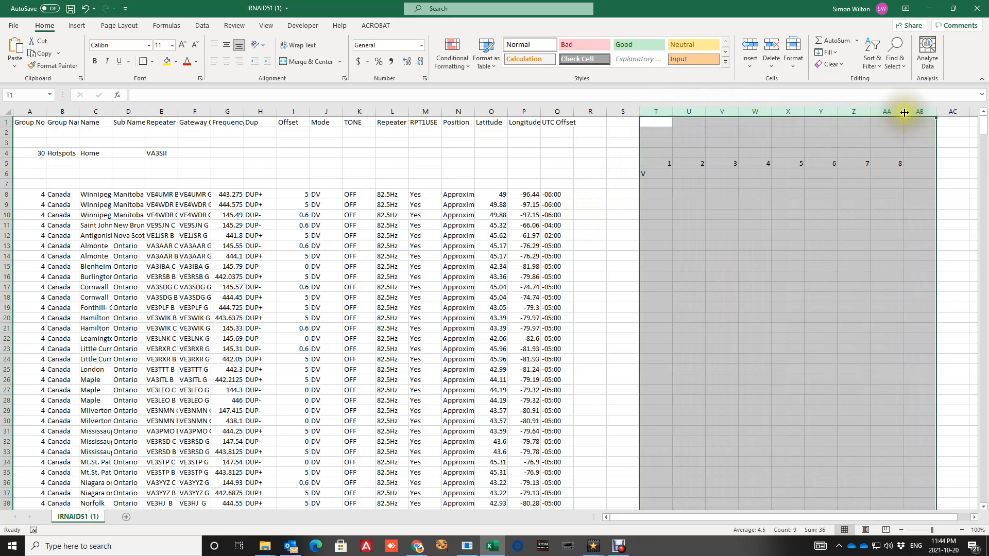
double_click(905, 112)
click(645, 205)
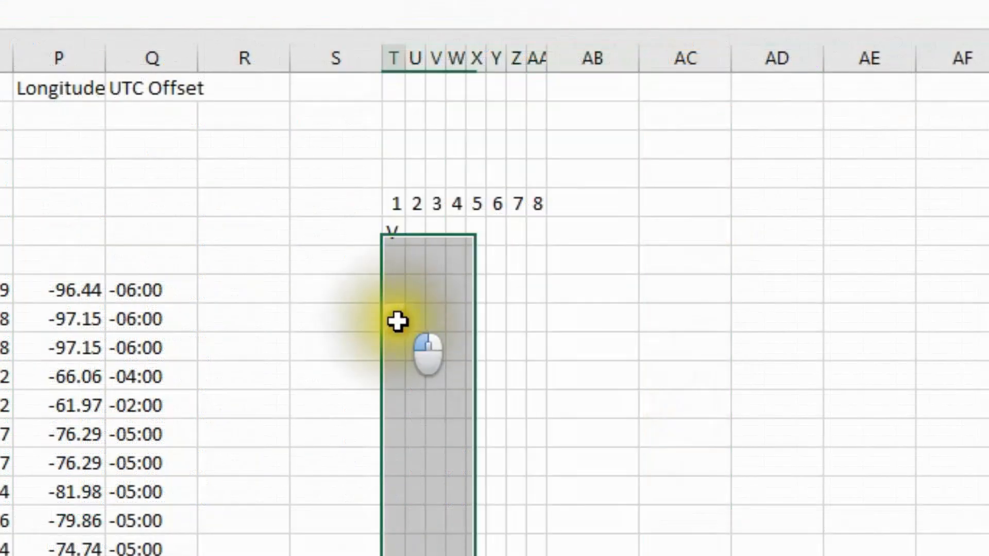
Continue the call sign in row 6 with A, 3, S, I and I beneath positions 2 to 6
click(419, 234)
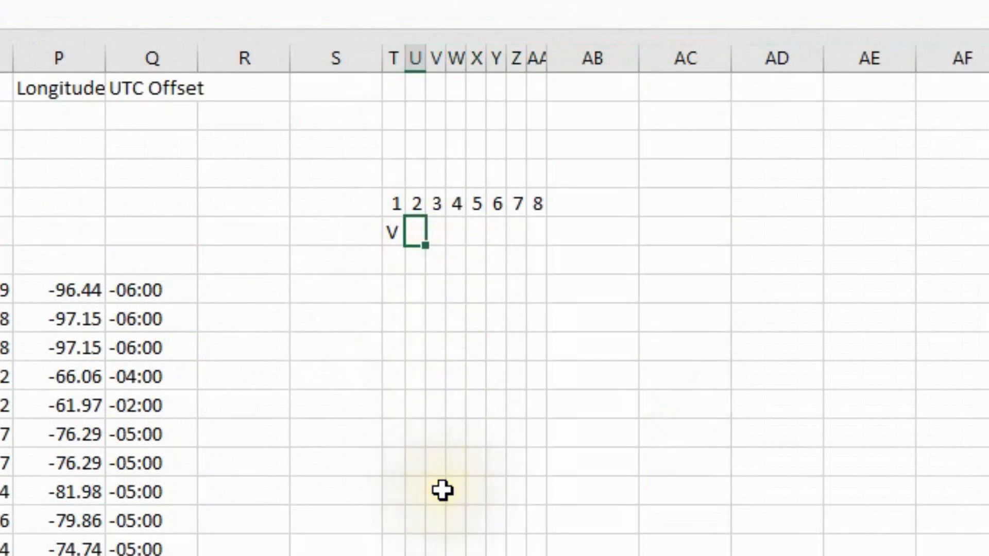
text(A)
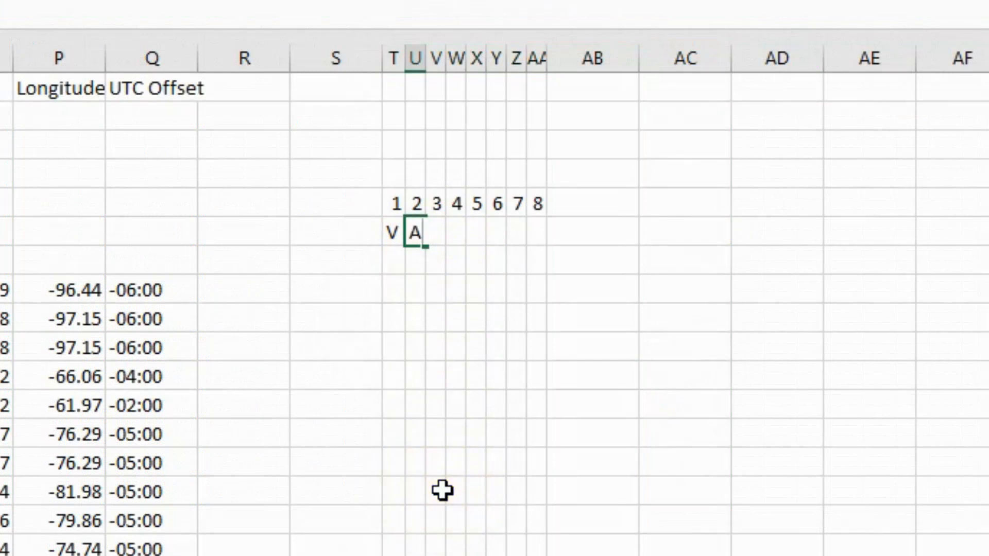
key(Tab)
text(3)
key(Tab)
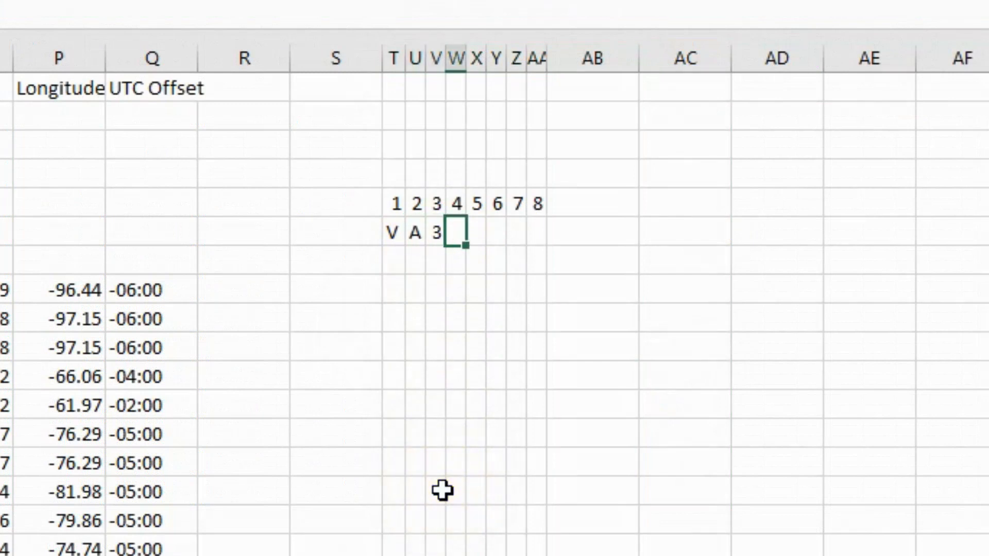
text(S)
key(Tab)
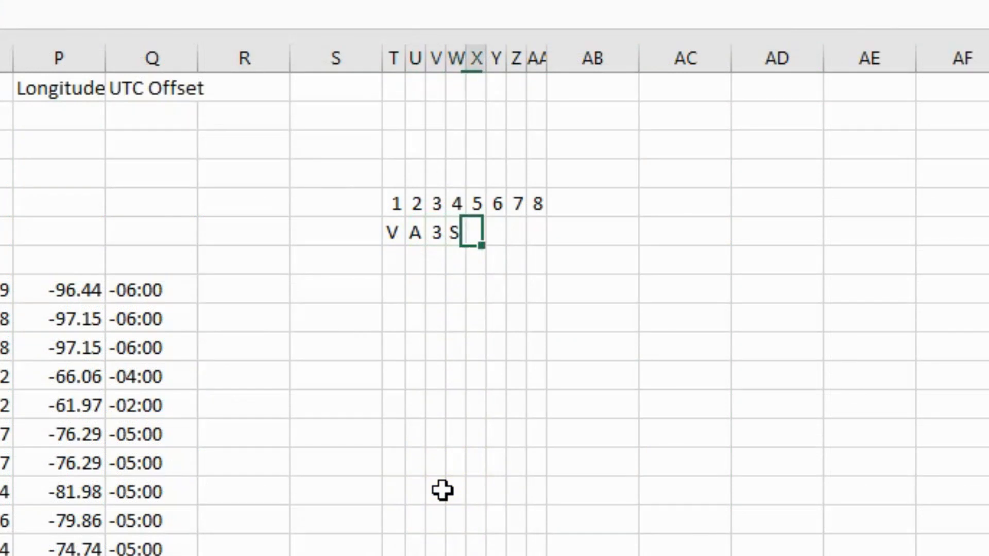
text(I)
key(Tab)
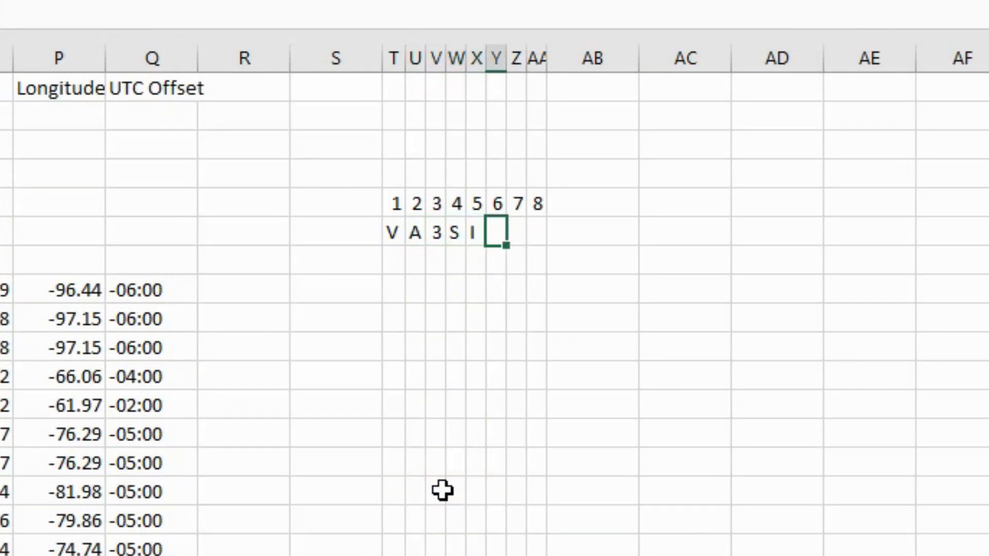
text(I)
key(Tab)
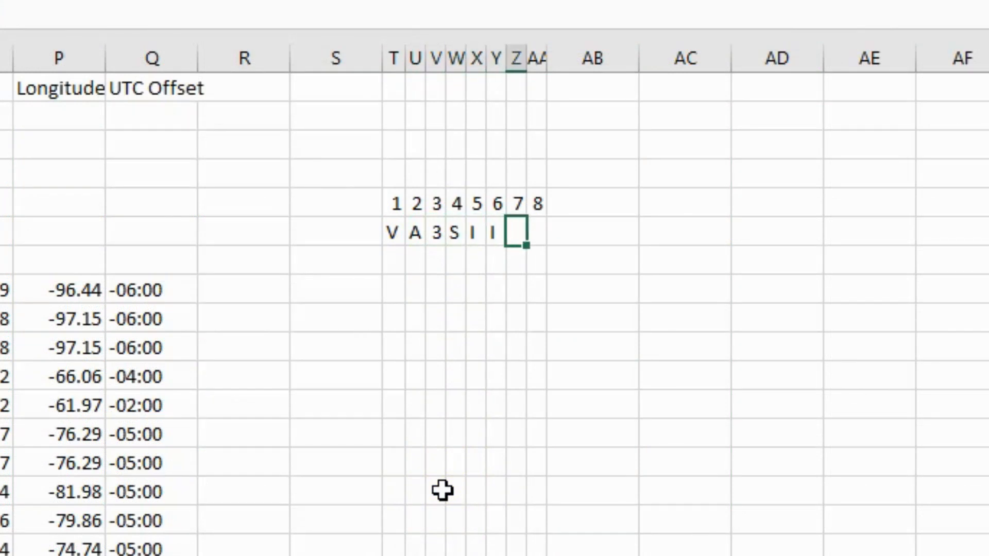
Leave position 7 of the row 6 call sign blank and enter G beneath position 8
key(Tab)
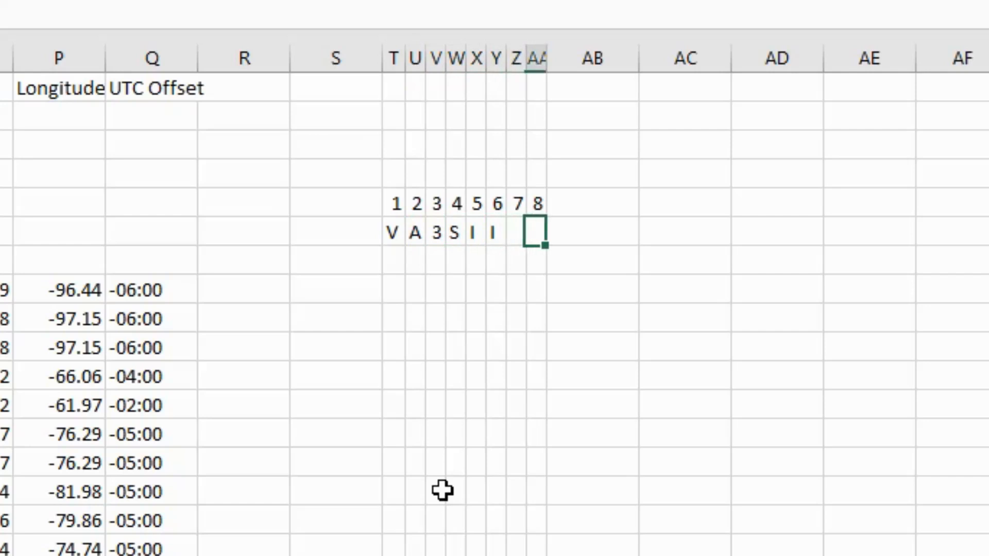
text(G)
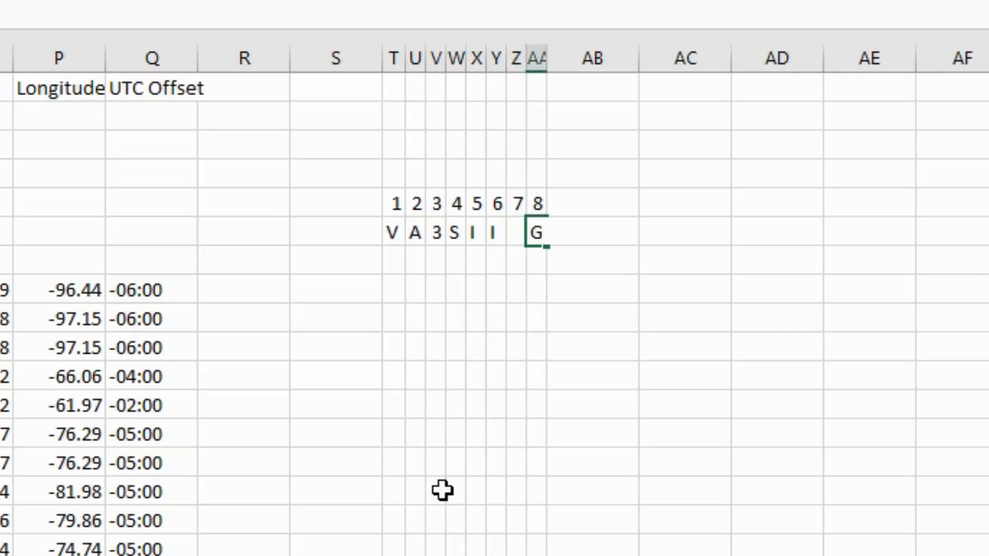
click(774, 417)
click(592, 460)
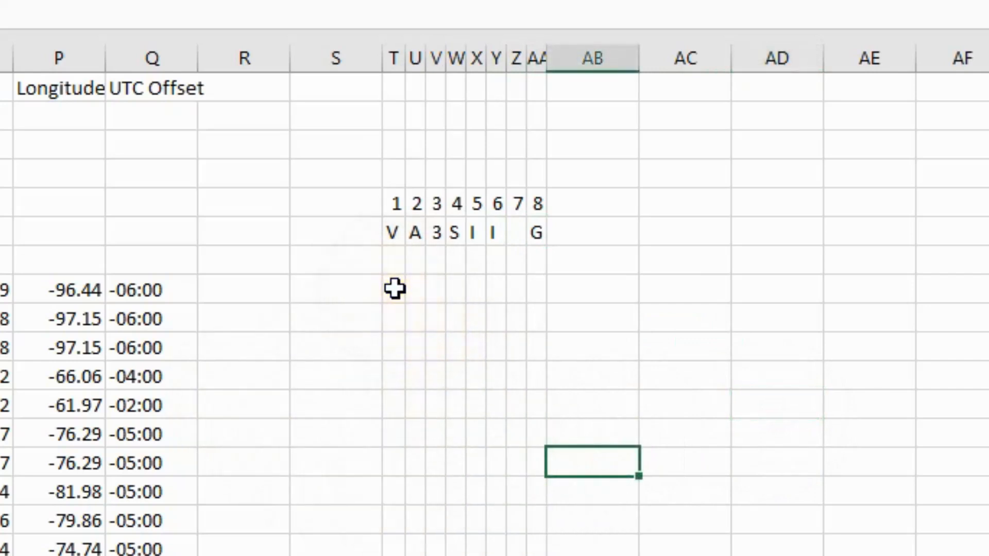
Lay out a five-character example in row 8: V, A, 3, S, I, with positions 6 and 7 blank and G in position 8
click(394, 290)
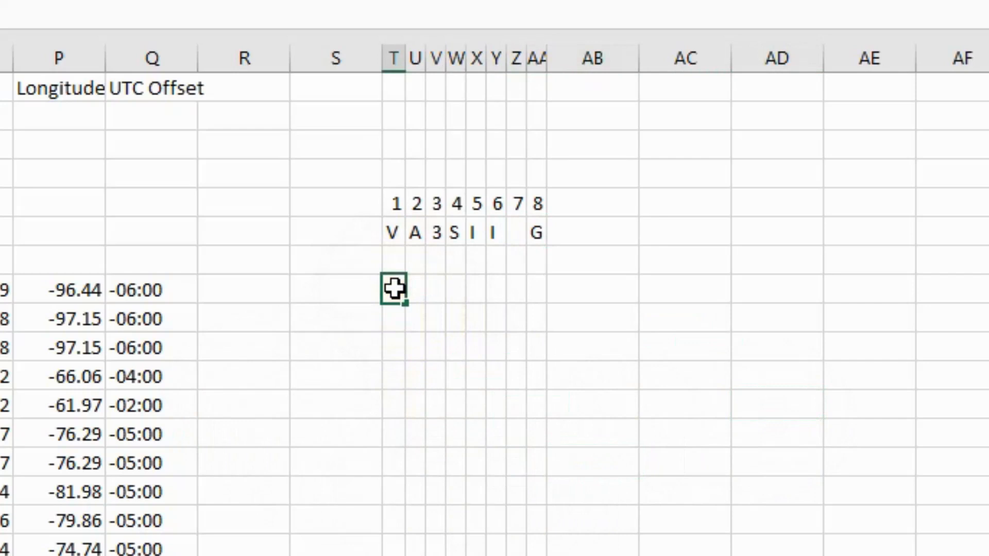
key(Tab)
text(A)
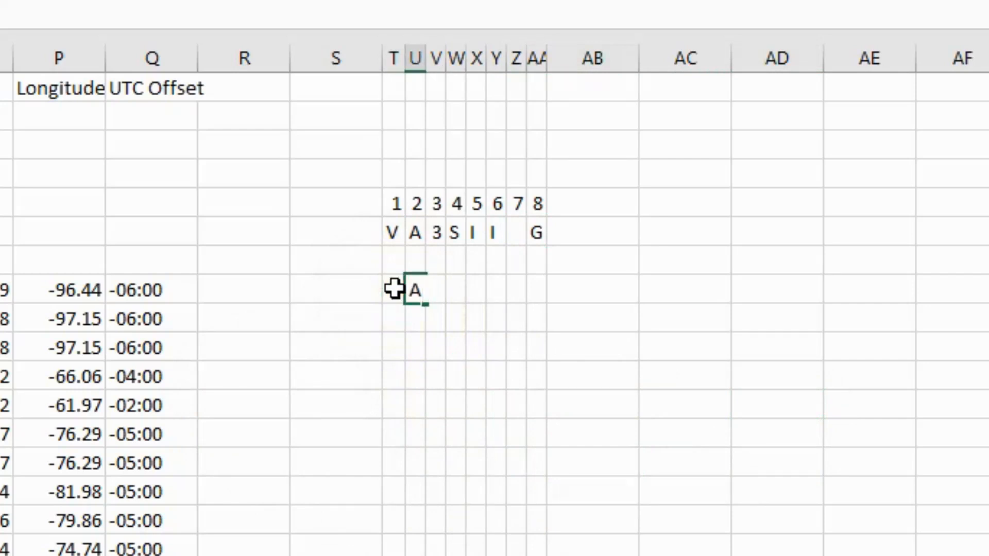
text(3)
key(Tab)
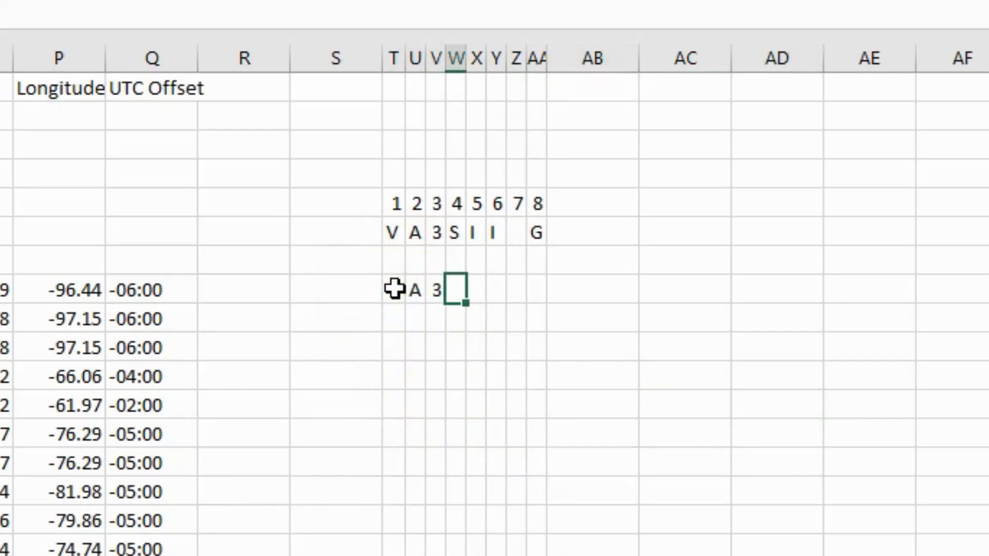
text(S)
key(Tab)
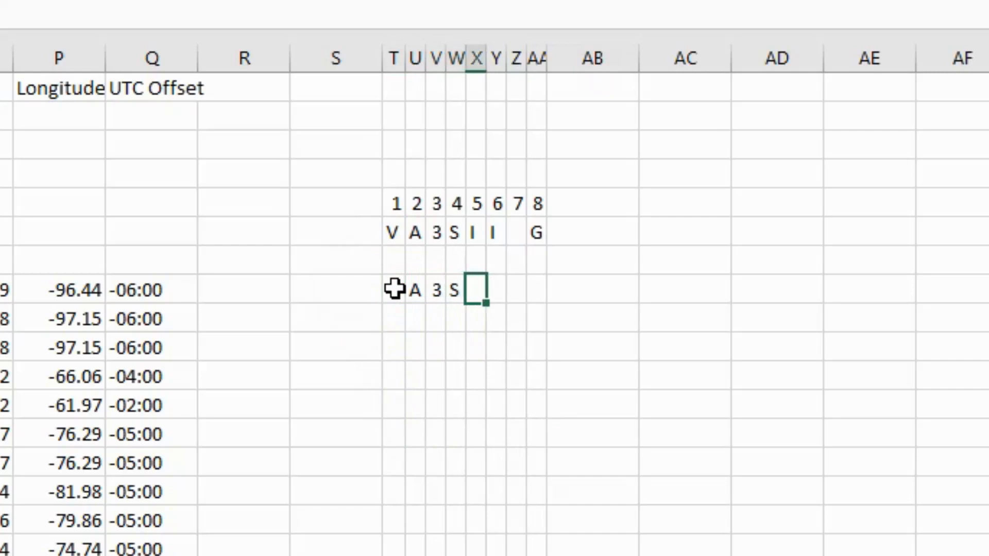
text(I)
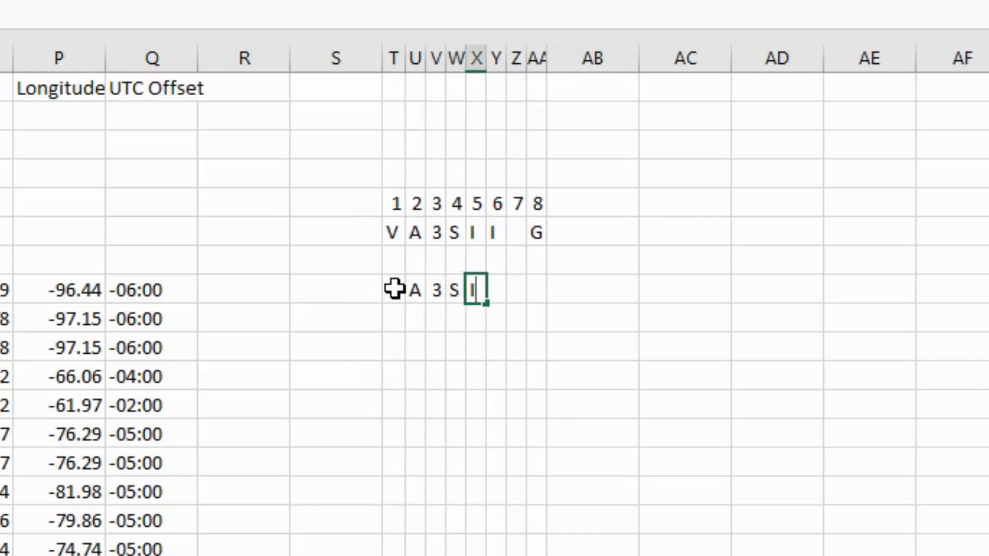
click(544, 293)
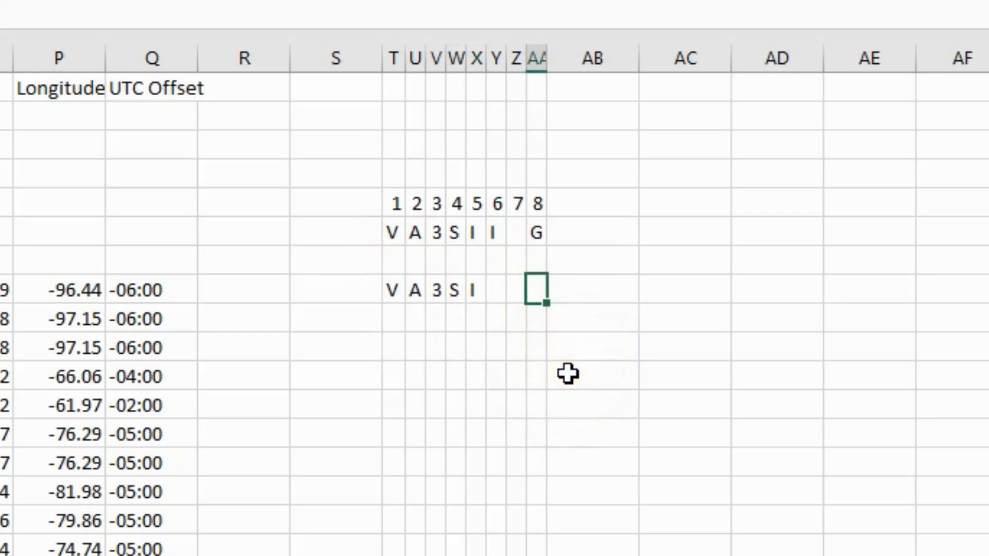
text(G)
click(634, 400)
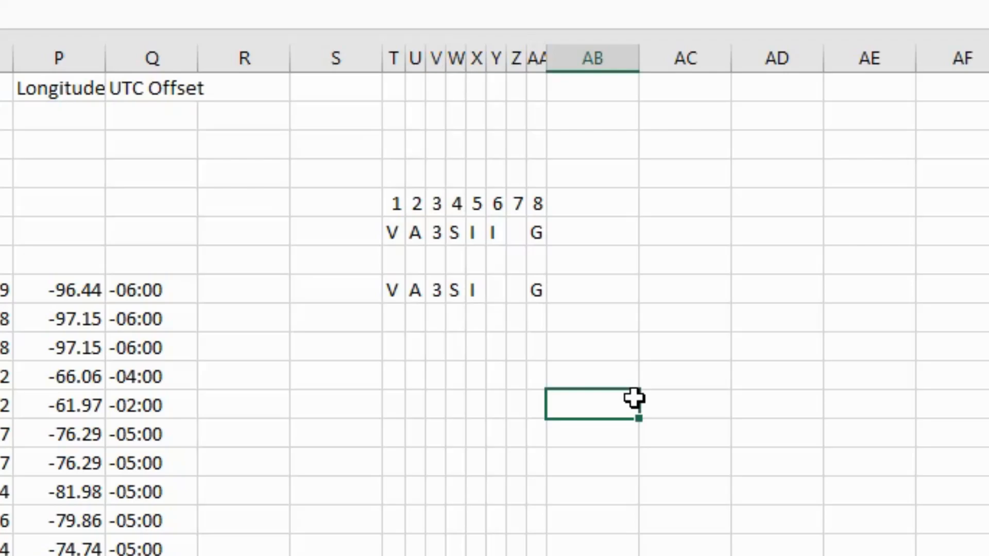
Enter VA3SII G as the Hotspots row's gateway call sign in cell F4
click(203, 154)
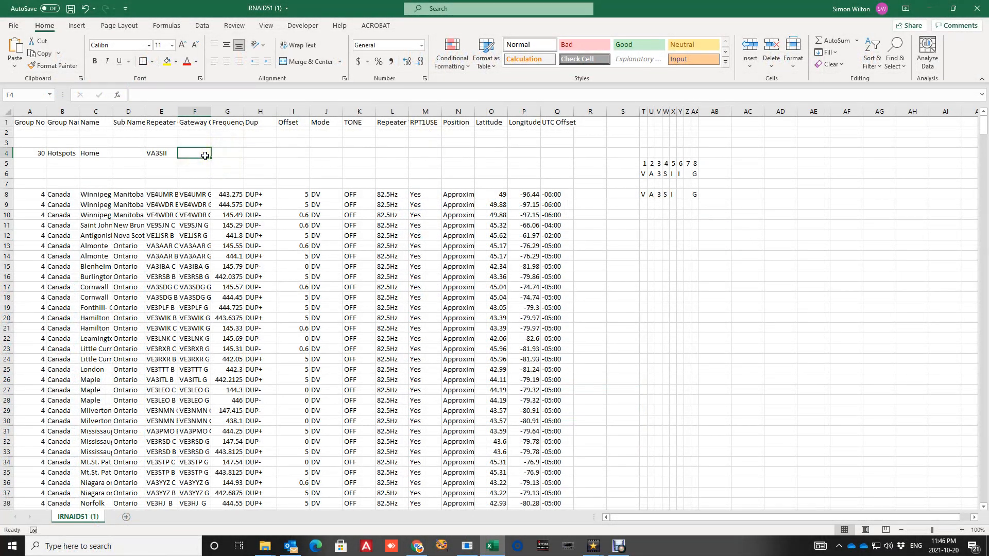
text(C)
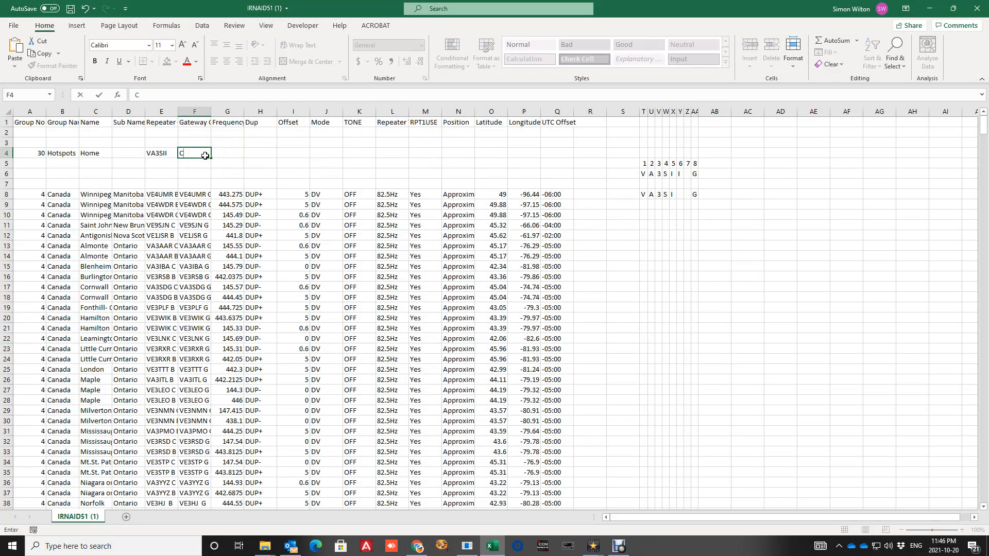
text(VA3SII G)
click(233, 174)
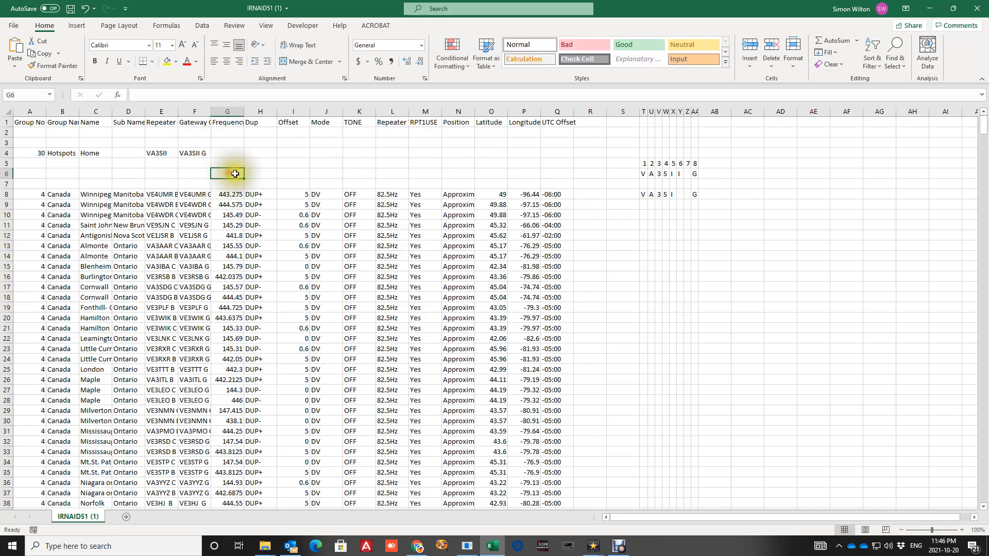
Auto-fit the Frequency column and enter the hotspot frequency from the Notepad note, 439.1875, in the Hotspots row
double_click(243, 111)
click(218, 153)
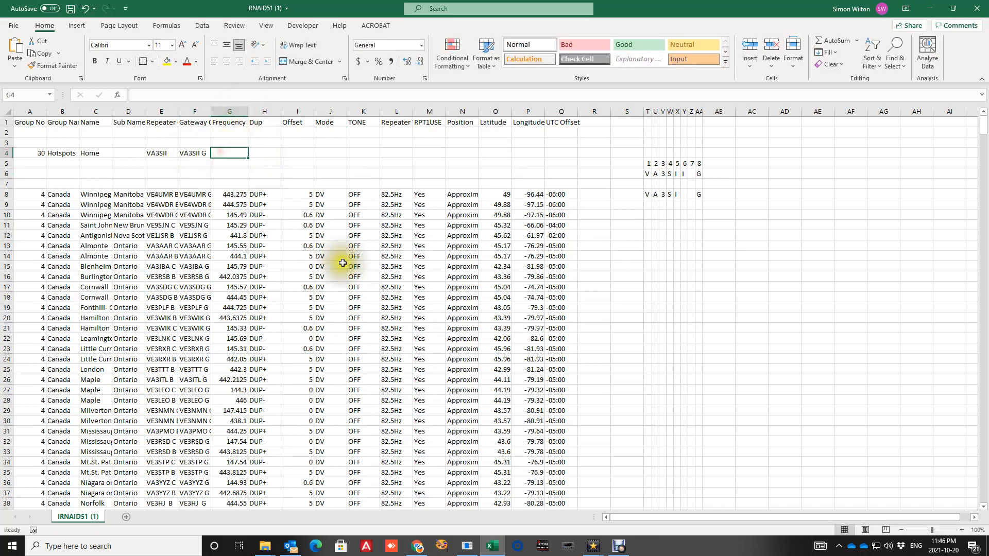
click(466, 547)
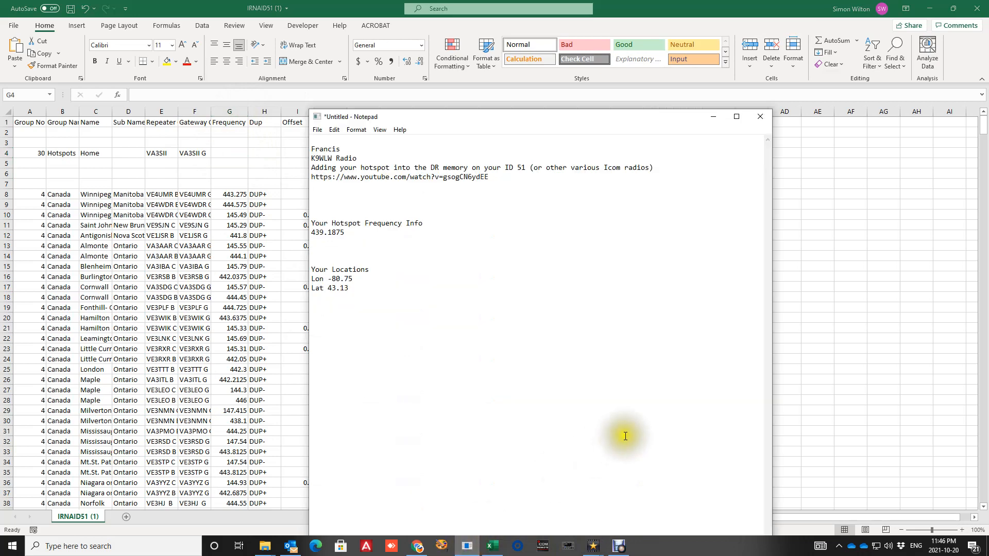
click(233, 156)
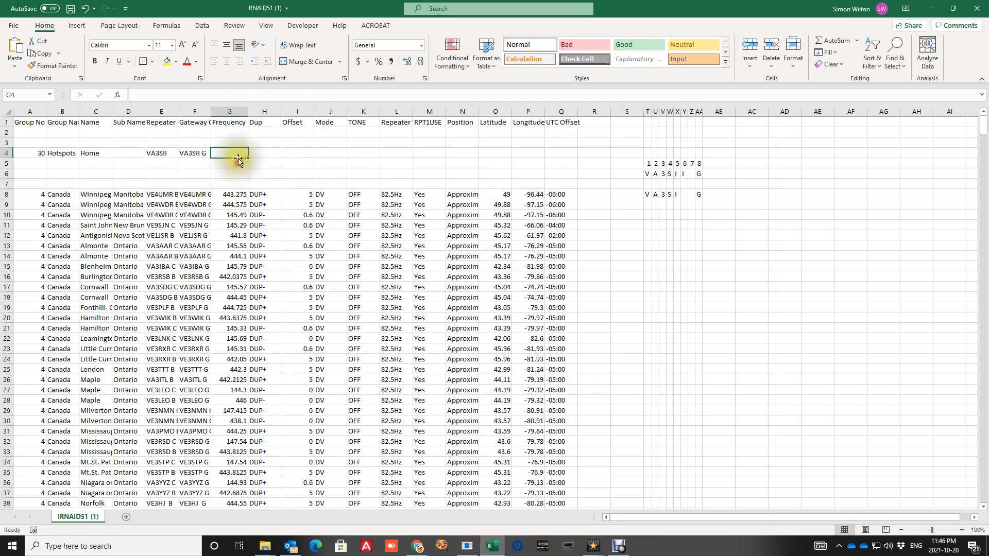
text(39.)
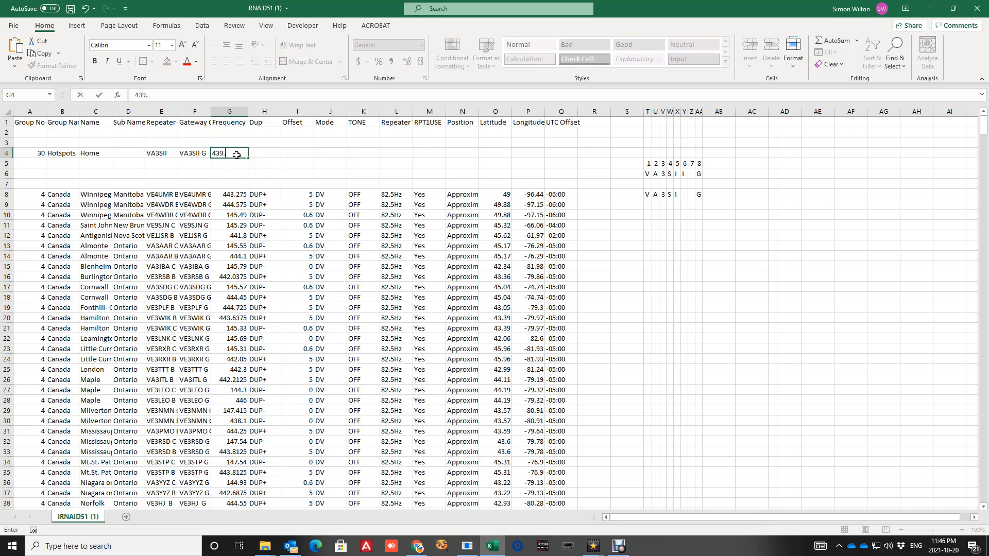
text(39.1875)
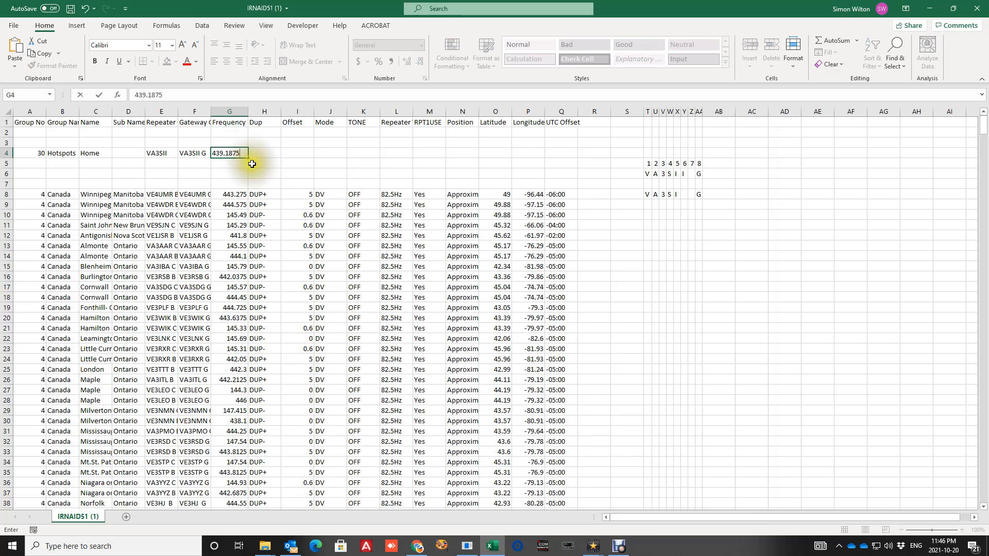
click(287, 151)
Copy the DUP+ value from the first Winnipeg row into the Hotspots row's Dup cell, H4
click(265, 152)
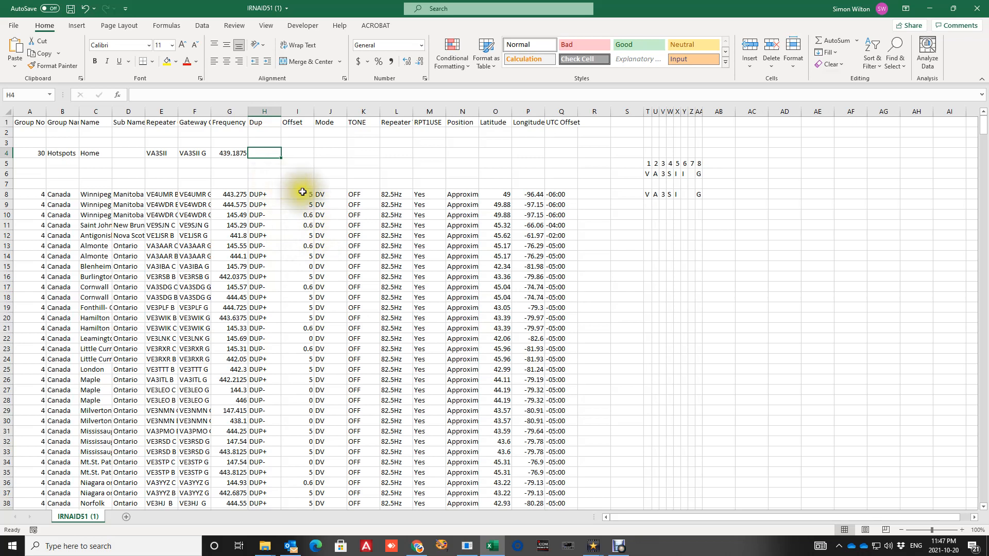
click(268, 194)
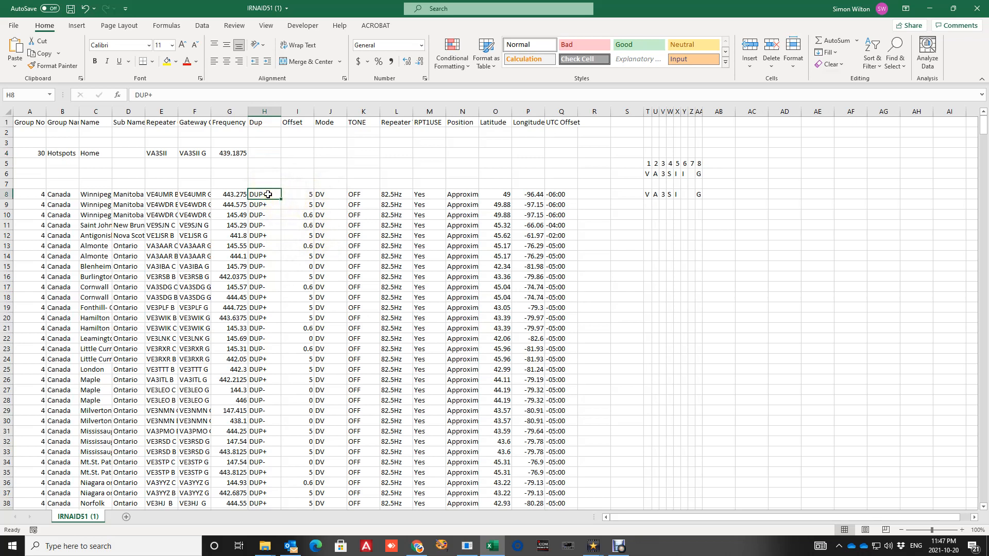
key(ctrl+c)
click(263, 153)
key(ctrl+v)
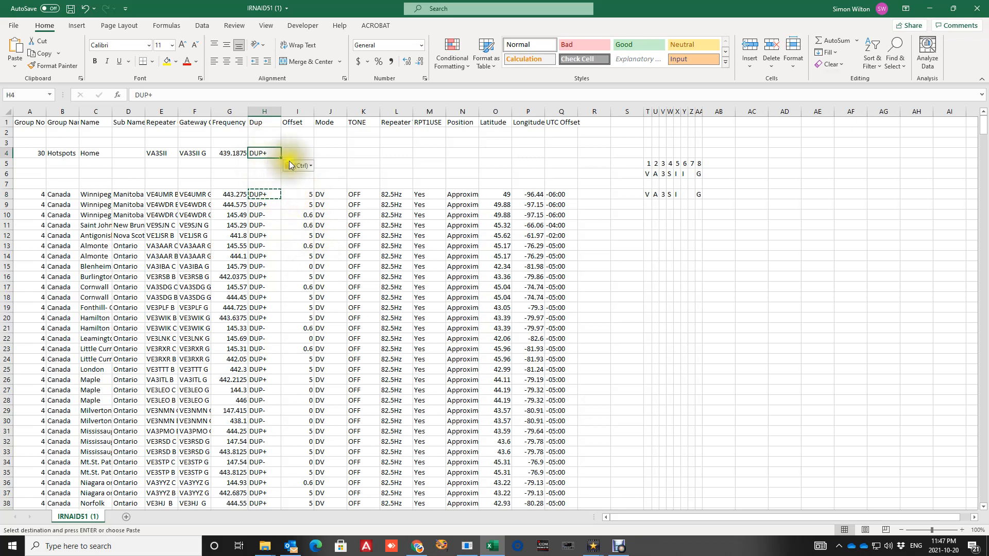
Set the Hotspots row's offset to 0 and its mode to DV
click(304, 153)
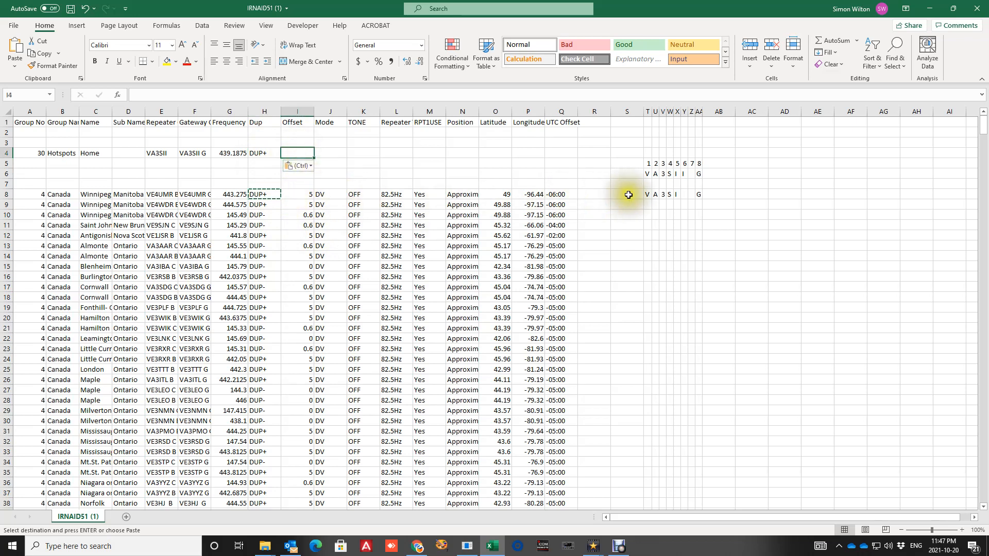
text(0)
key(Tab)
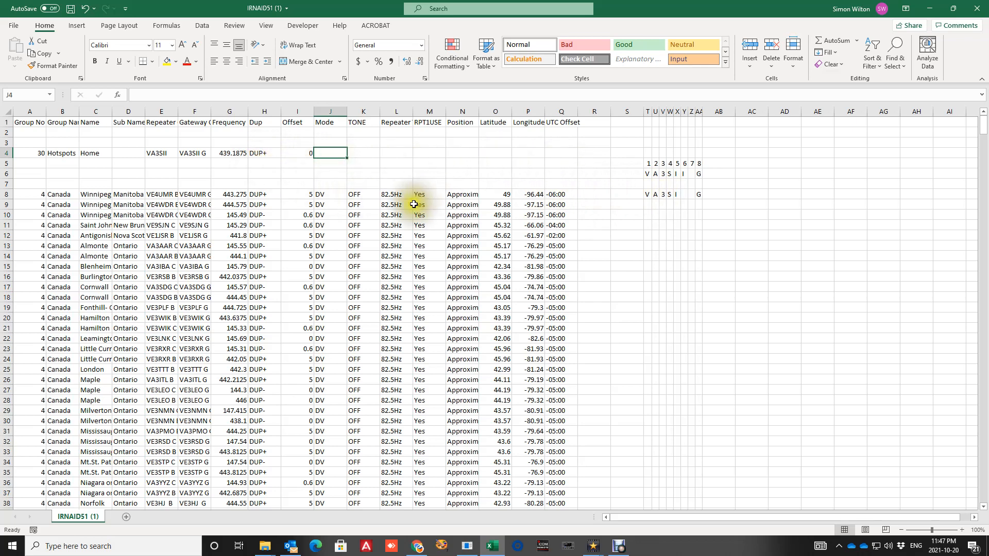
text(DV)
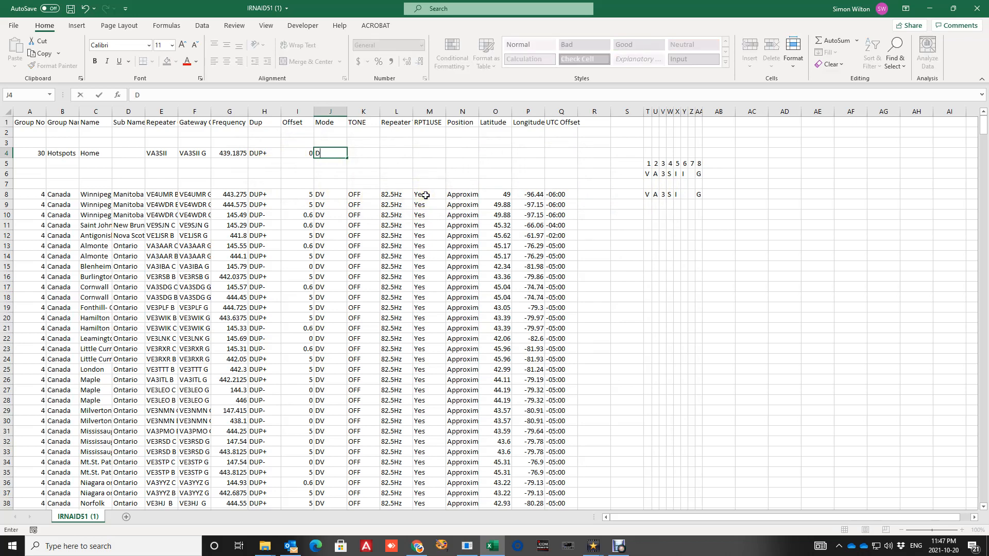
click(358, 153)
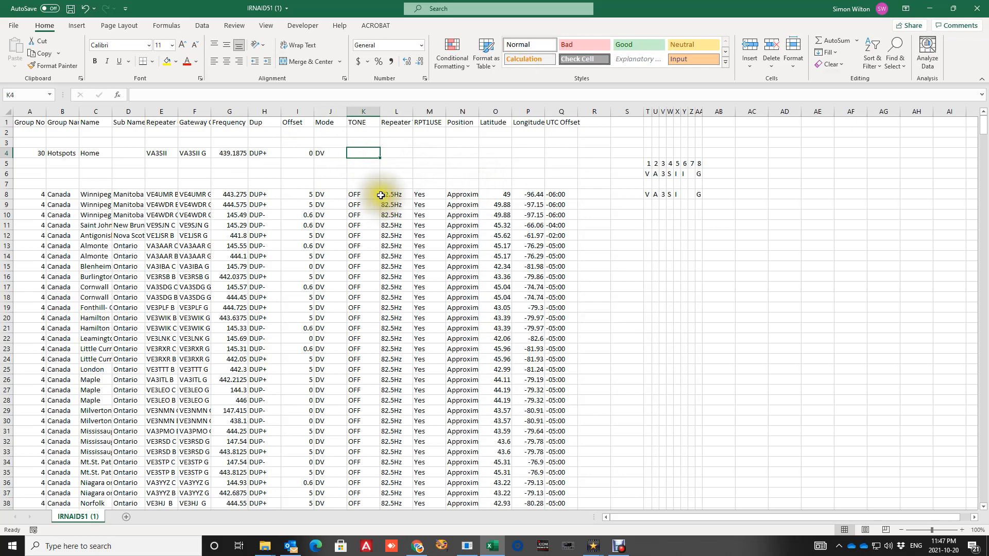
Copy the Tone to Position values (OFF, 82.5Hz, Yes, Approximate) from the first Winnipeg row into the Hotspots row
drag(358, 193, 462, 194)
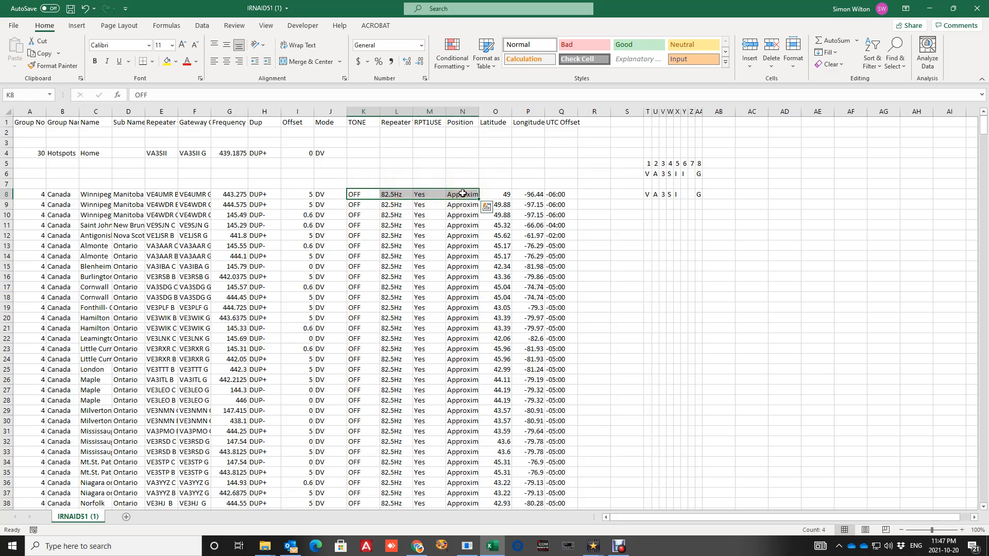
key(ctrl+c)
click(368, 153)
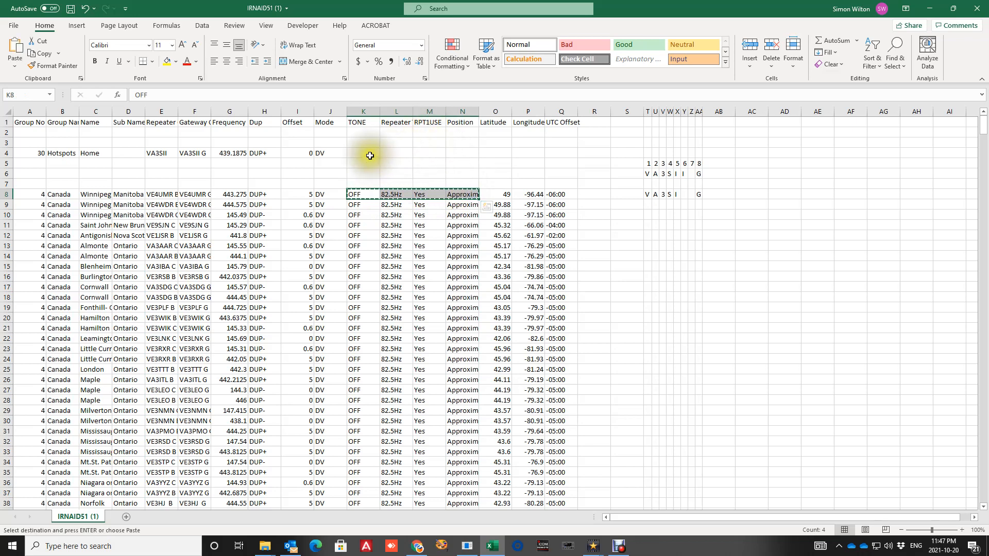
key(ctrl+v)
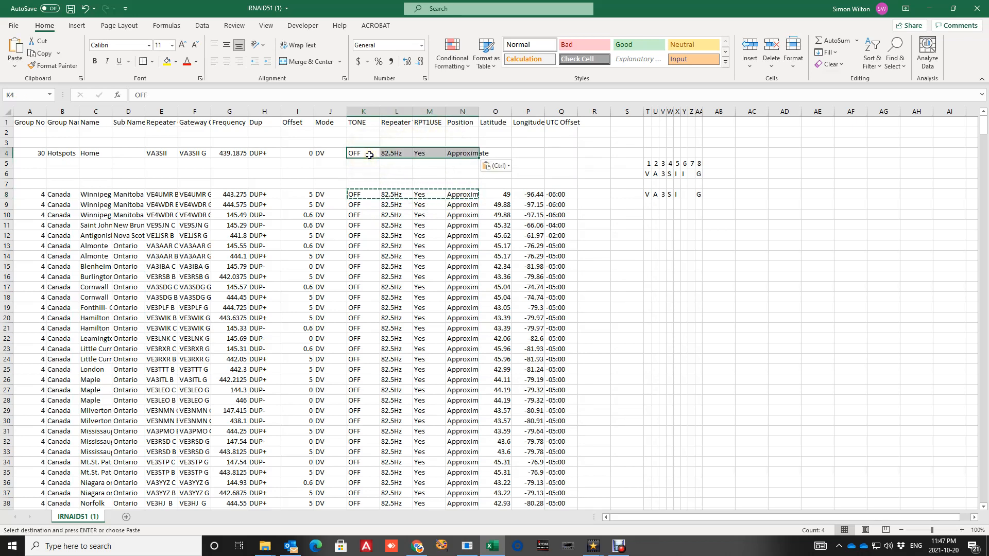
click(369, 181)
key(Escape)
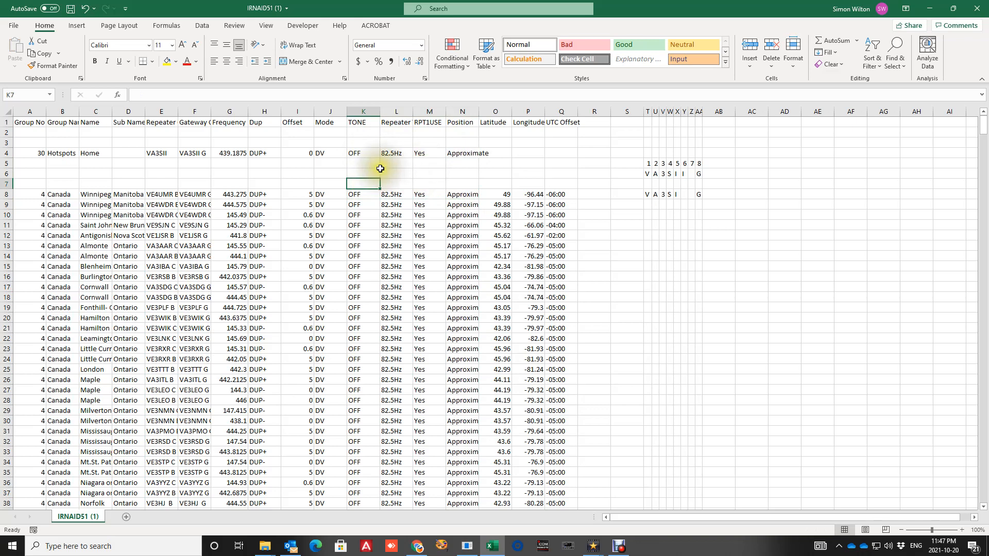
Copy the longitude -80.75 from the Notepad note into the Hotspots row's Longitude cell, P4
click(361, 153)
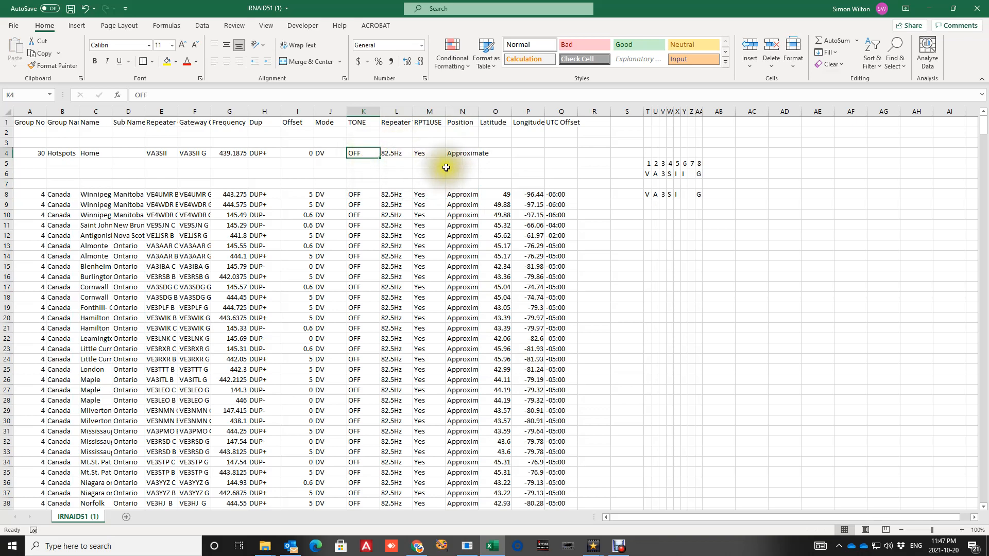
click(498, 153)
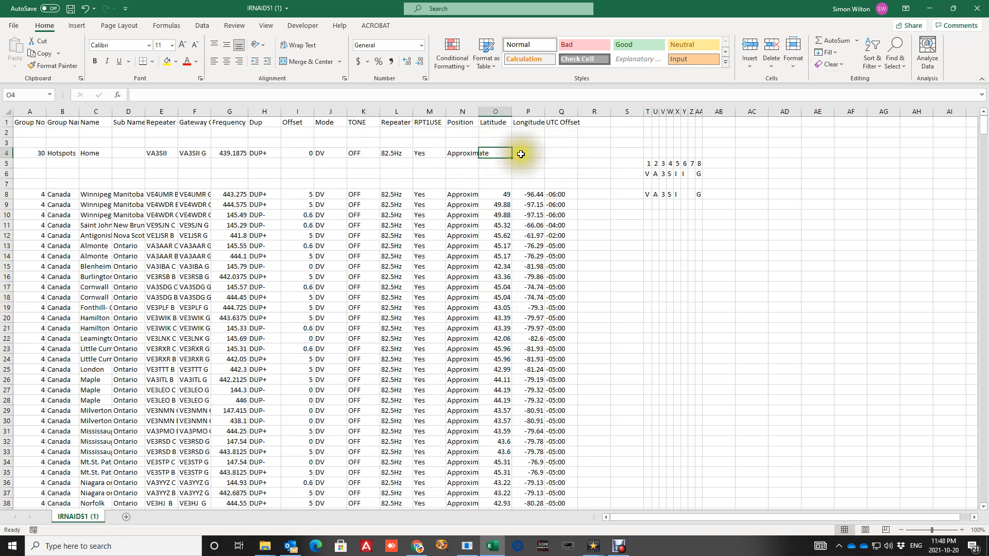
click(467, 546)
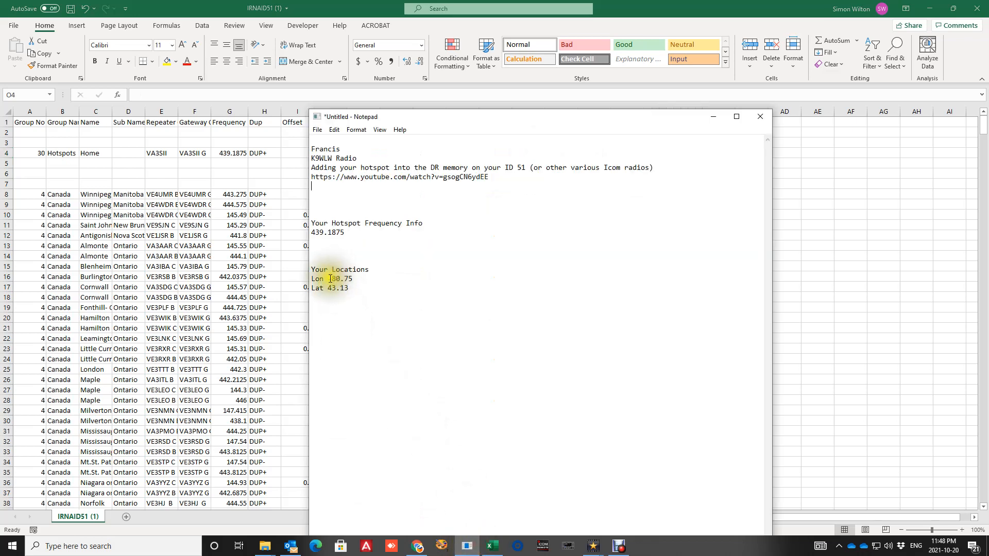
drag(328, 279, 355, 278)
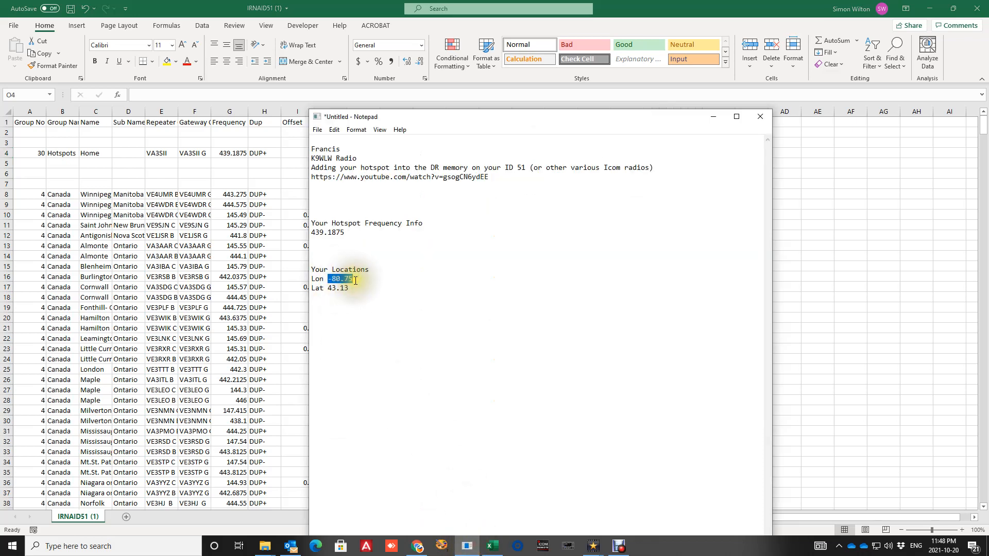
key(ctrl+c)
click(855, 244)
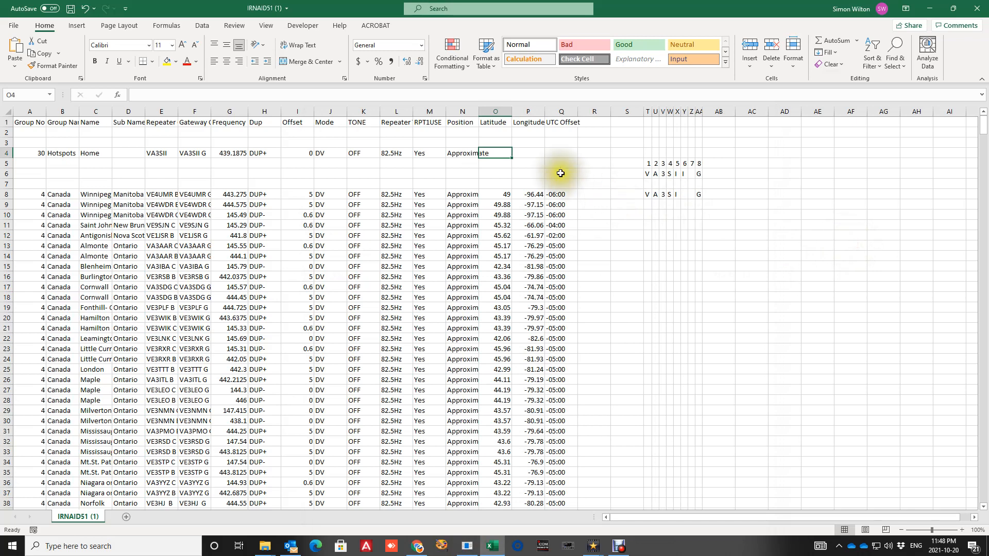
click(528, 155)
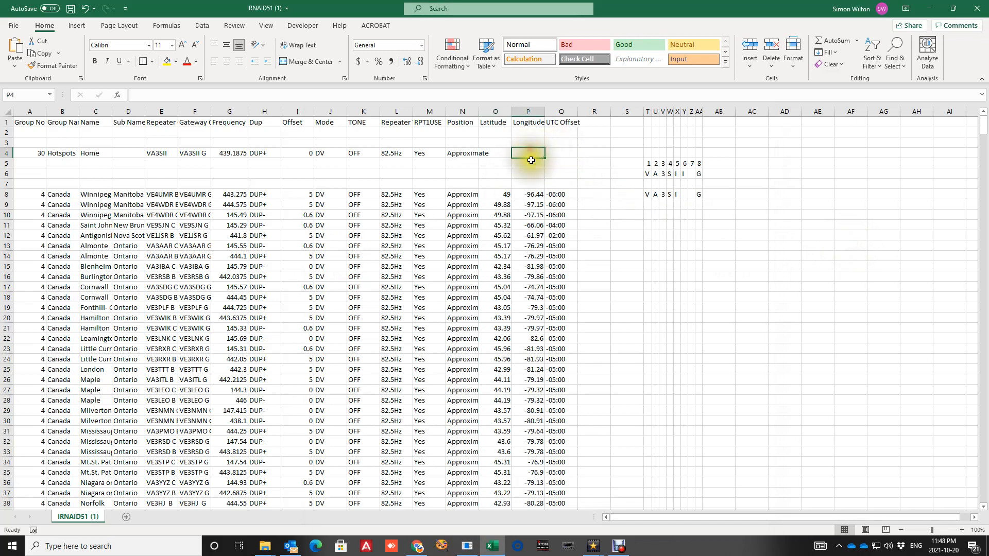
key(ctrl+v)
click(551, 176)
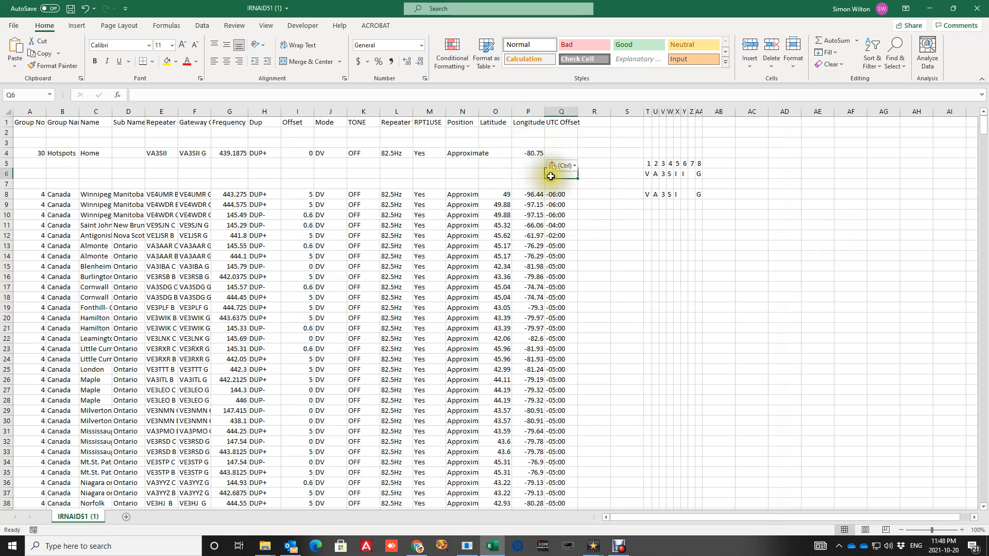
Copy the latitude 43.13 from the Notepad note into the Hotspots row's Latitude cell, O4
click(503, 152)
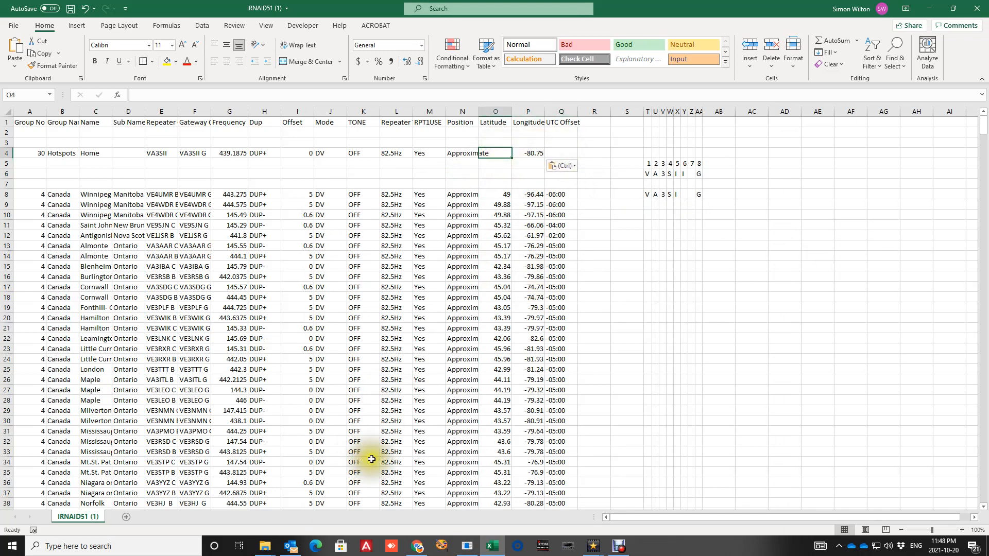
click(465, 546)
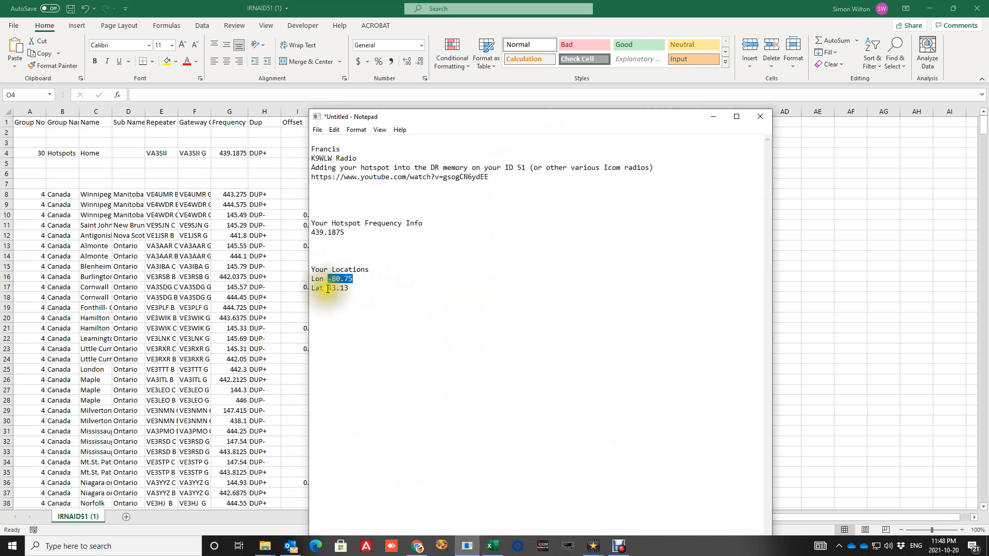
drag(328, 289, 354, 292)
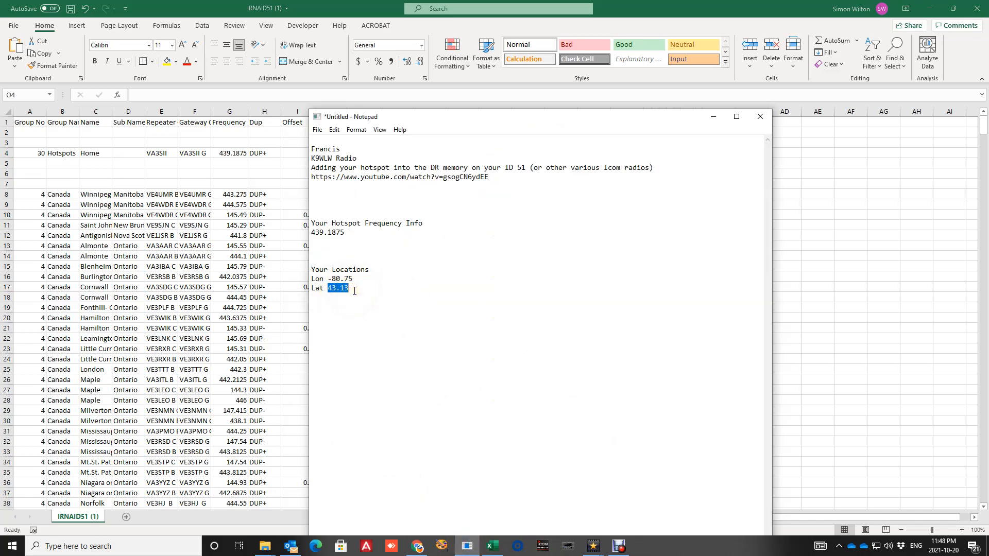
key(alt+Tab)
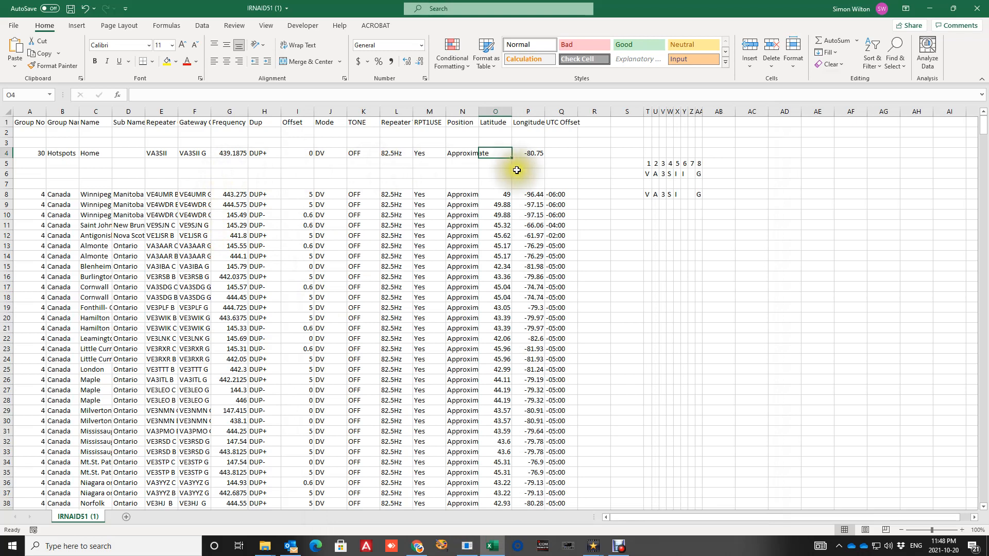
key(ctrl+v)
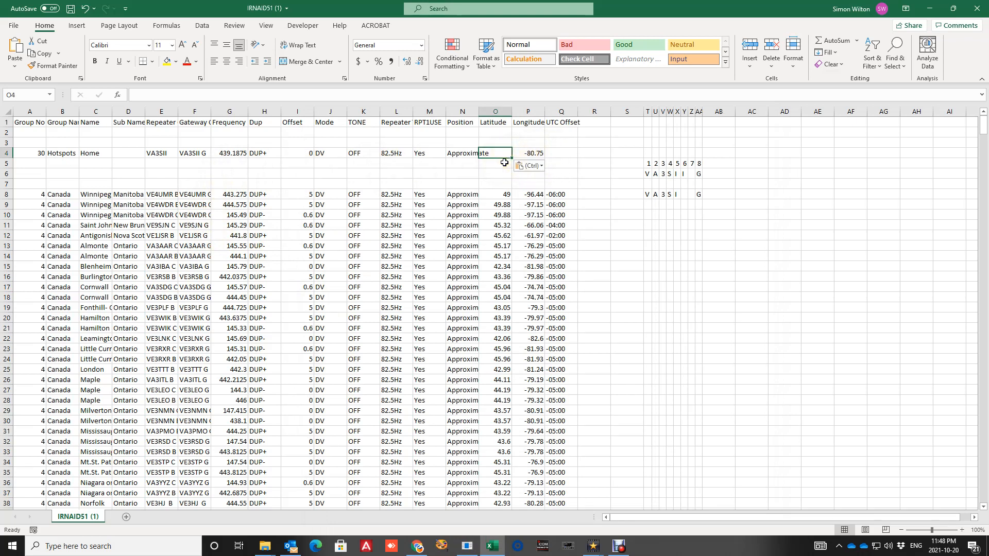
Copy the -05:00 UTC offset from the Blenheim row into the Hotspots row's UTC Offset cell, Q4
click(566, 154)
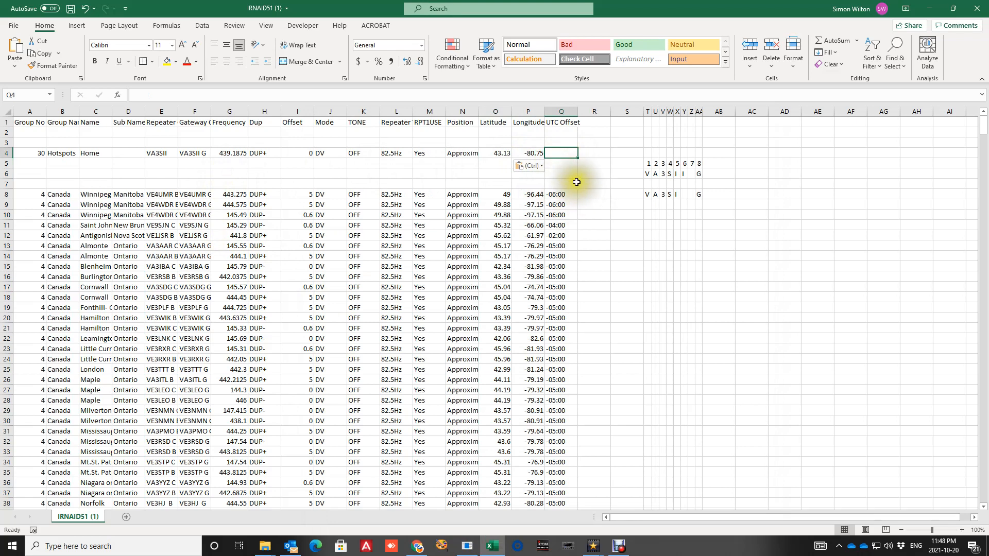
click(558, 266)
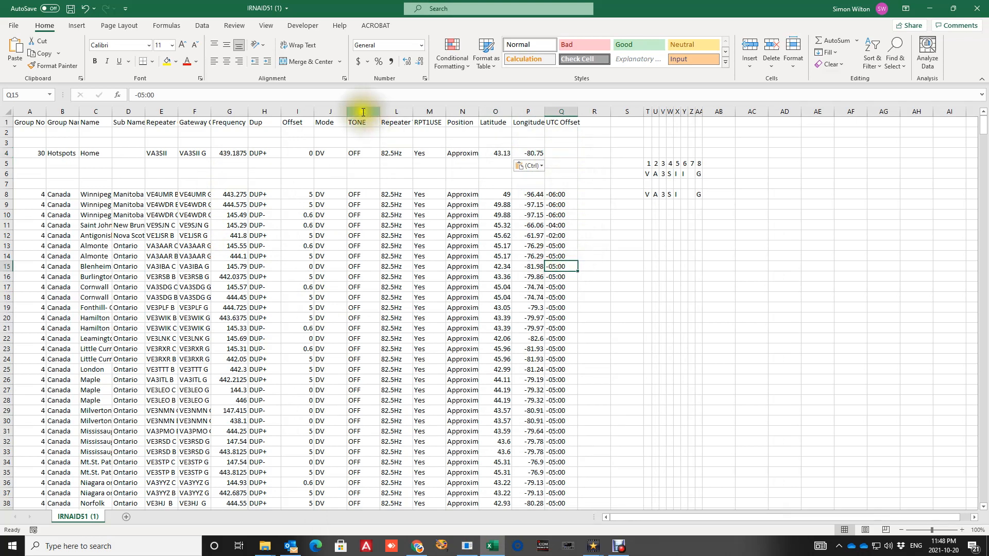
key(ctrl+c)
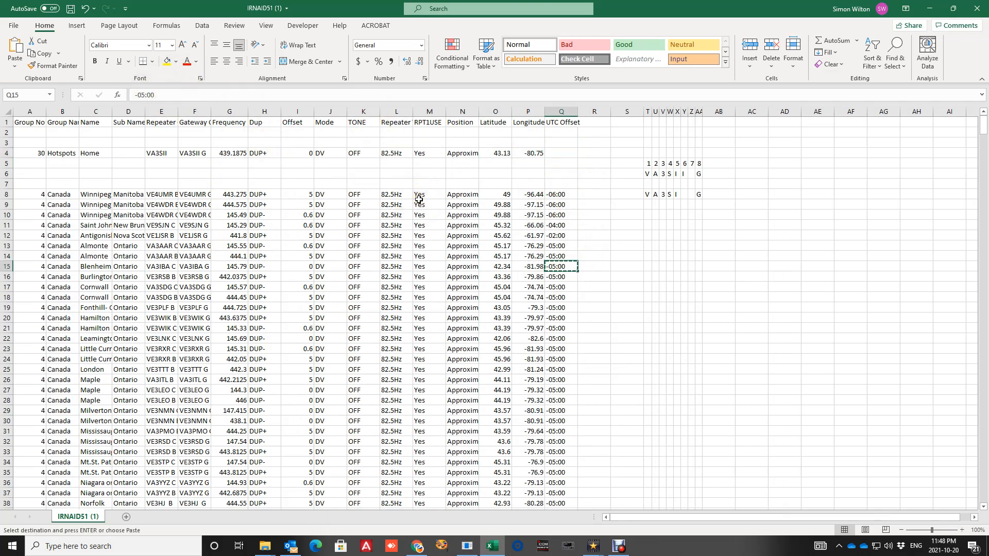
click(560, 154)
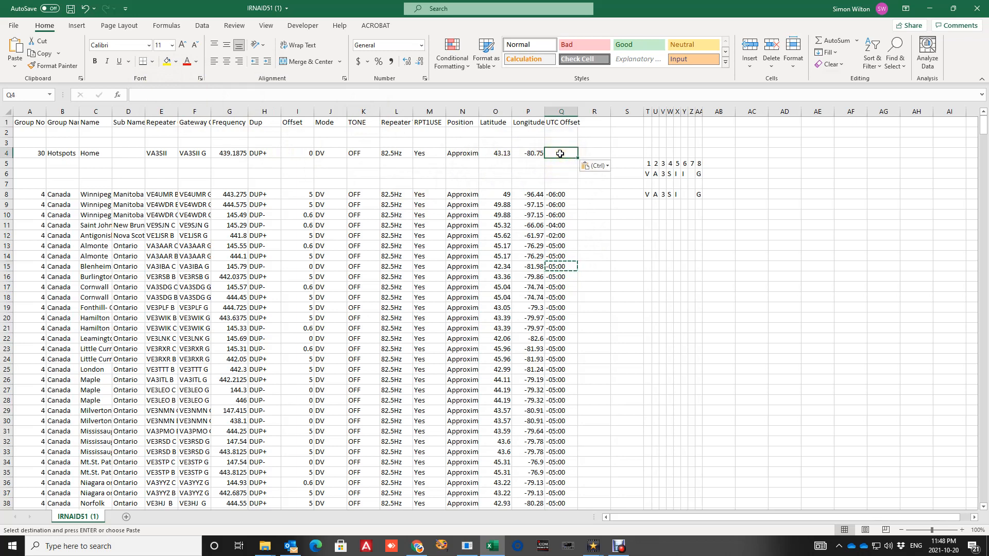
click(611, 182)
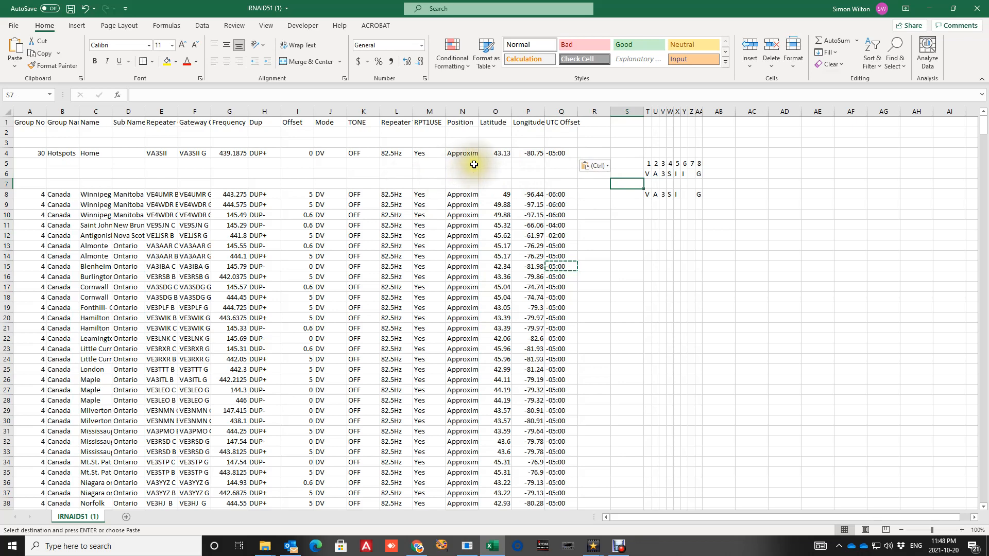
Clear the spaced-out call sign letters in row 8 beside the repeater list, cells S8 to AB8
click(616, 236)
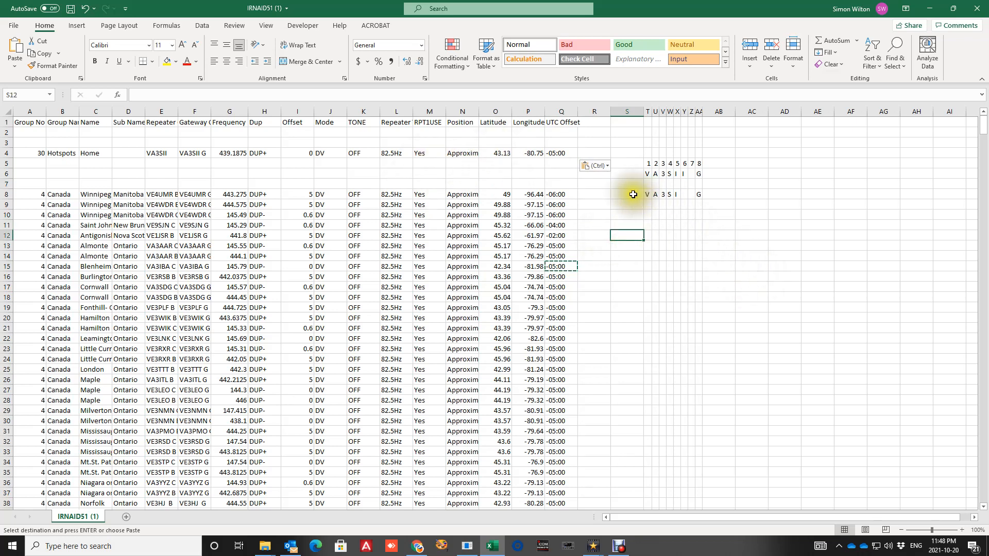
drag(629, 194, 723, 196)
key(Delete)
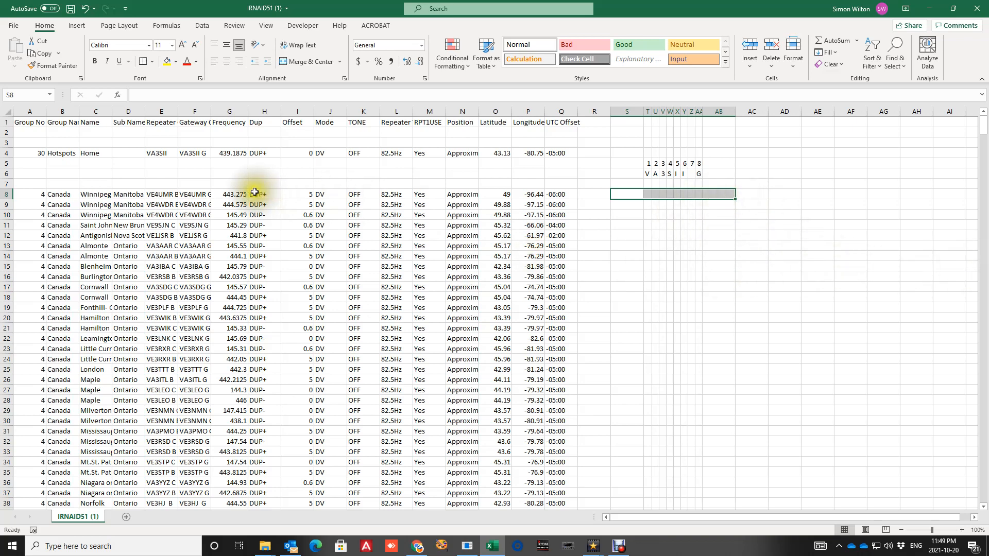
Delete entire rows 5 to 7 between the Hotspots row and the first Winnipeg row
click(160, 181)
drag(160, 176, 158, 163)
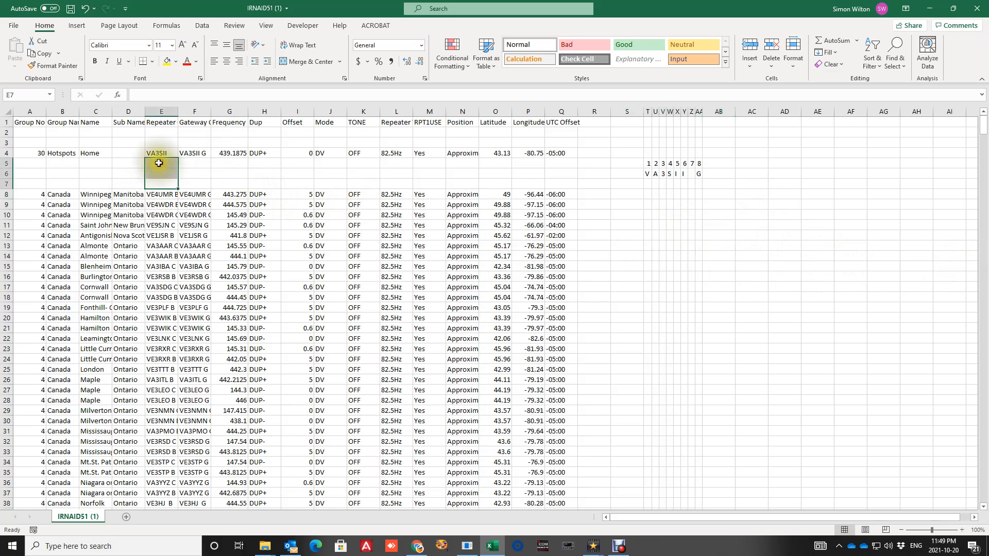
right_click(159, 163)
click(195, 278)
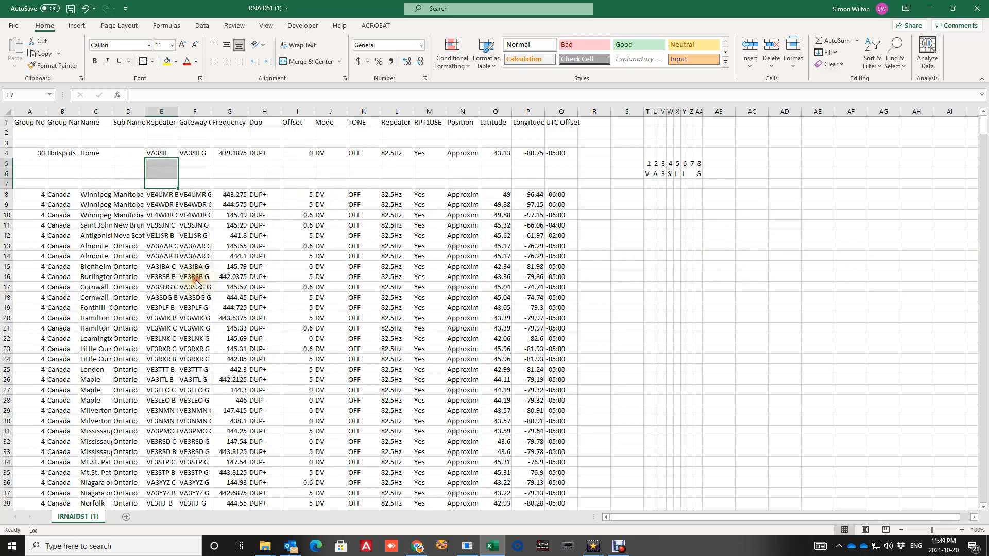
click(186, 301)
click(173, 324)
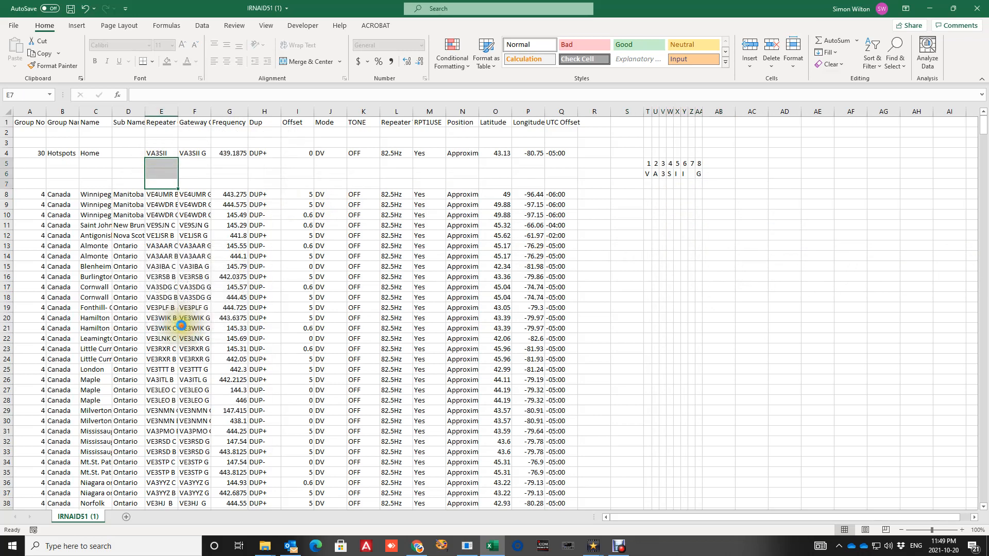
Delete the two empty rows, 2 and 3, between the header row and the Hotspots row
drag(164, 139, 162, 132)
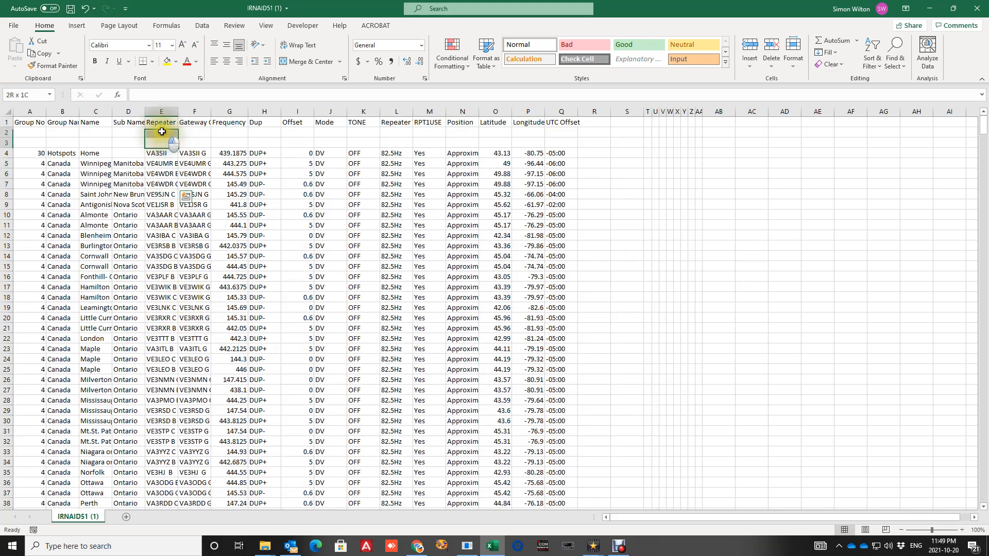
right_click(160, 132)
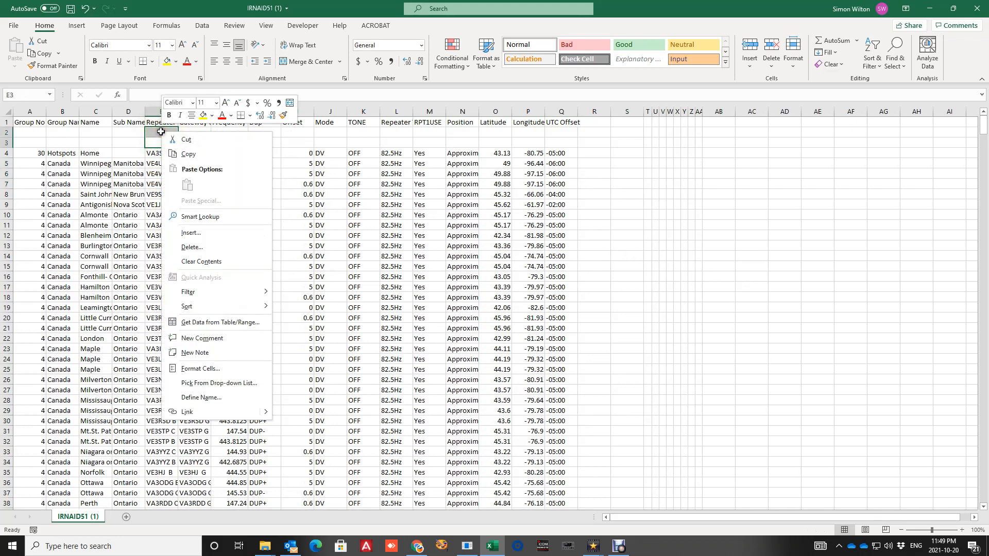
click(197, 249)
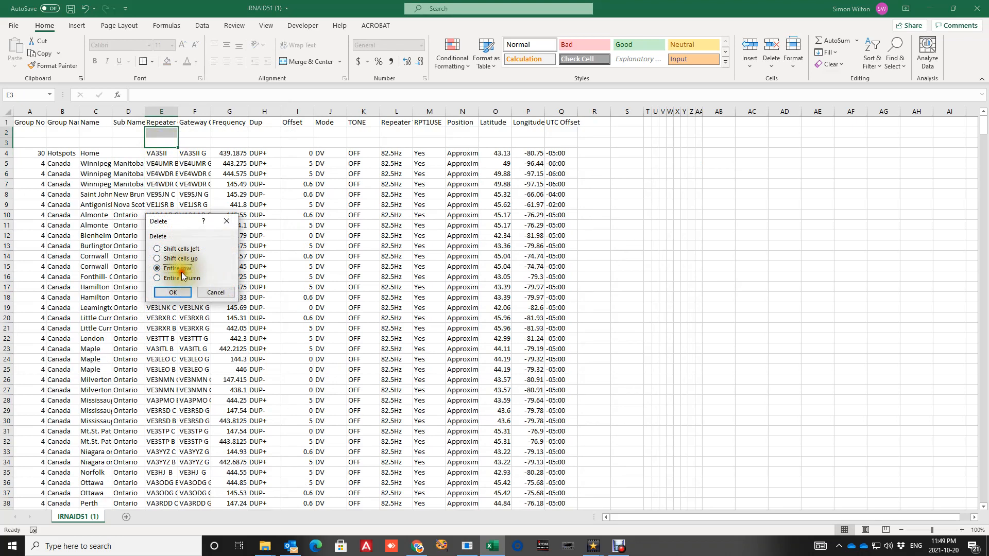
click(173, 292)
click(598, 238)
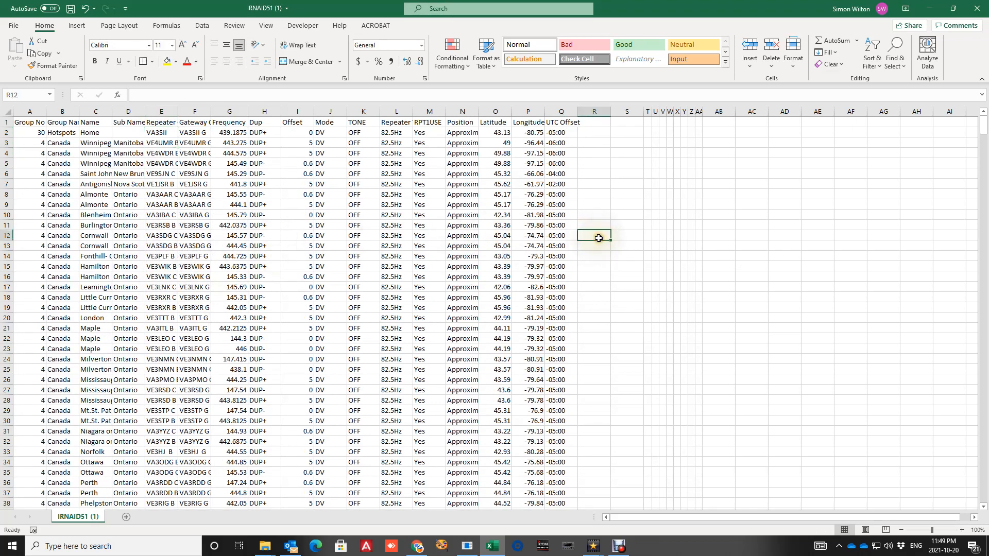